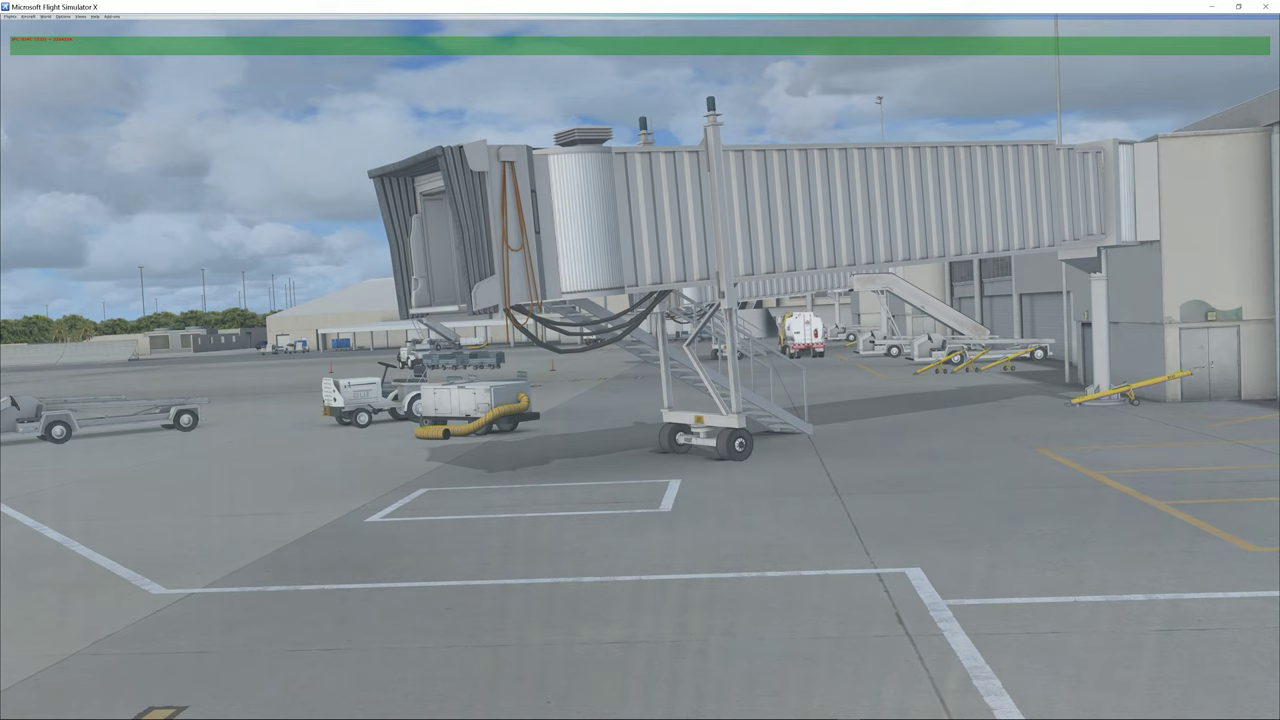
Cycle through the F/A-18's cockpit and outside camera views to check the aircraft at its gate.
key(s)
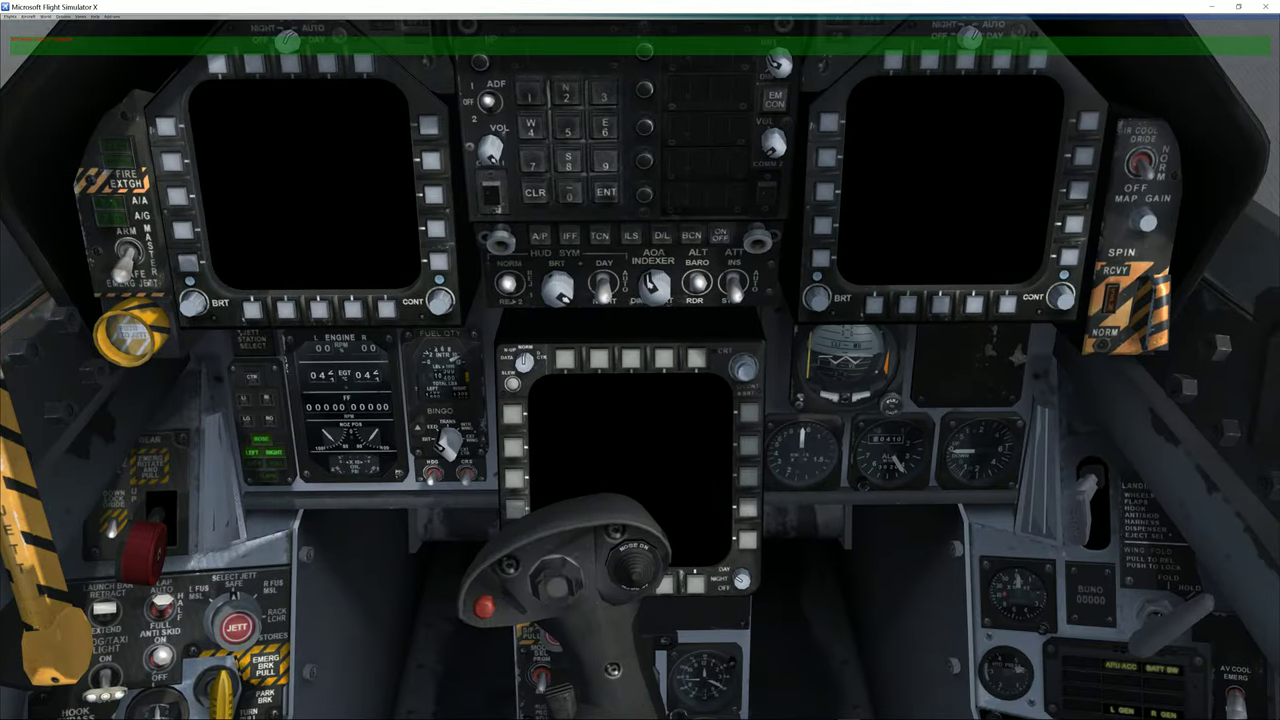
key(s)
key(a)
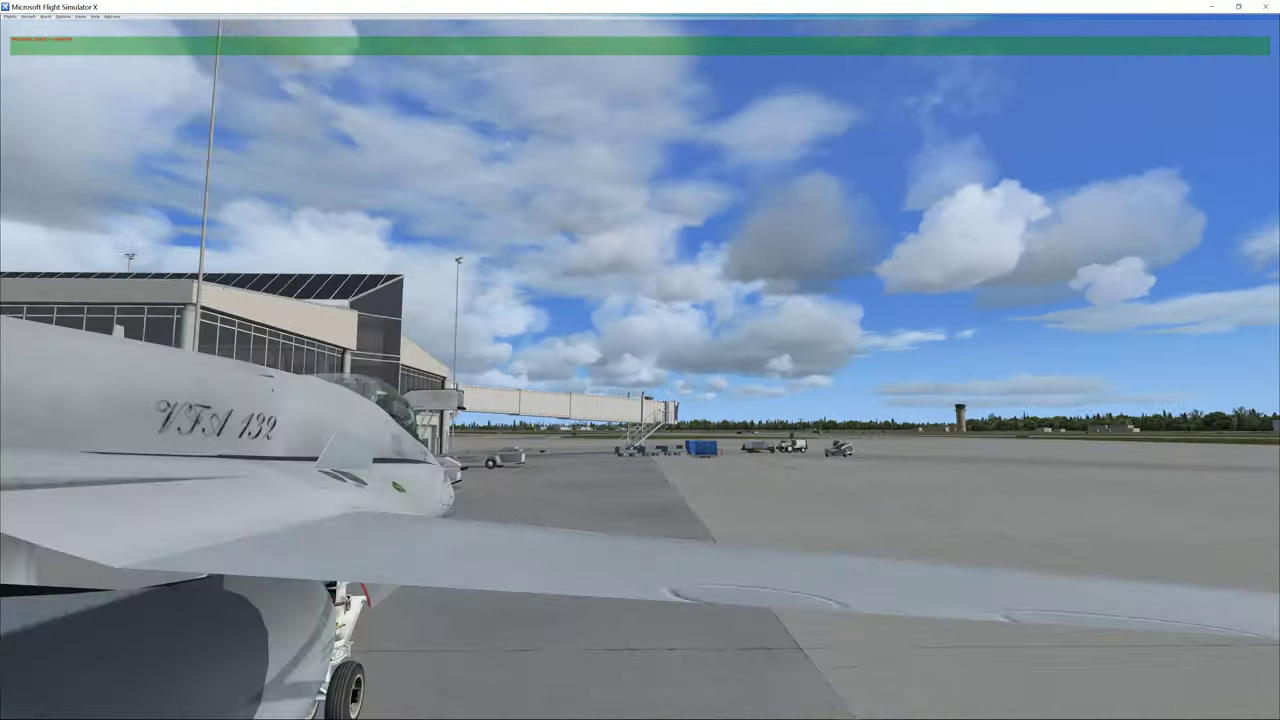
key(a)
key(shift+a)
key(s)
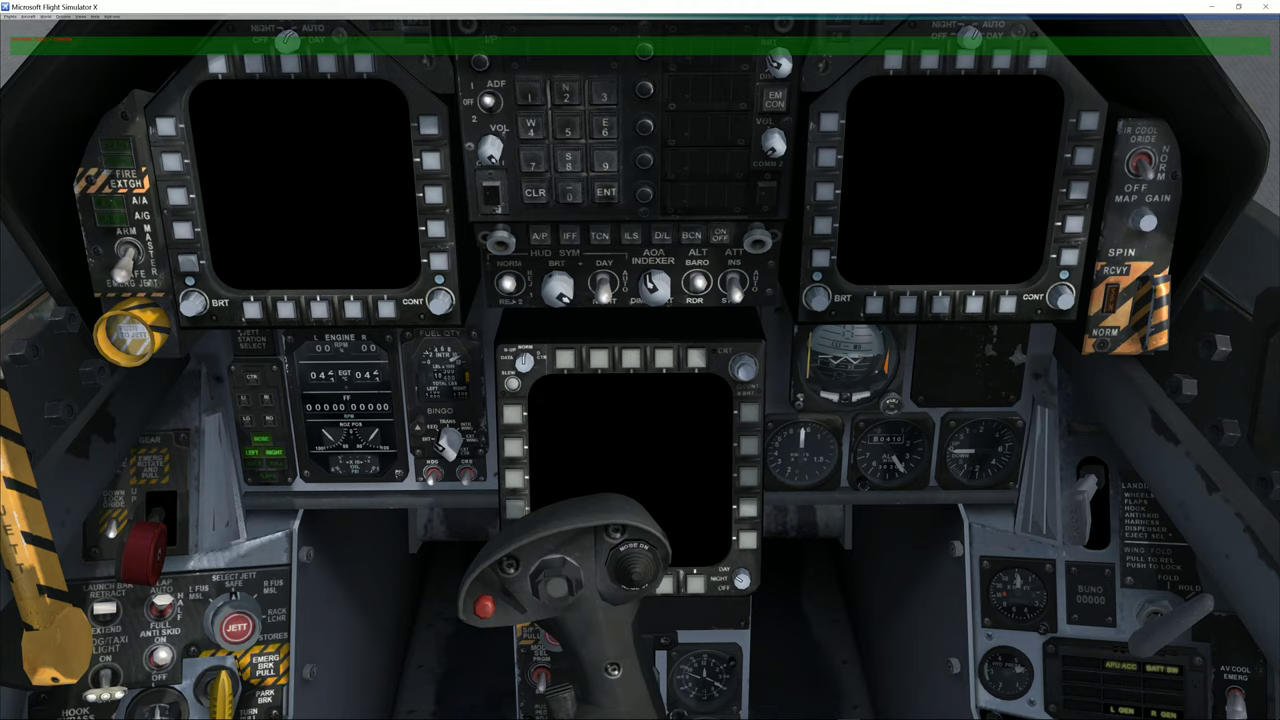
key(shift+s)
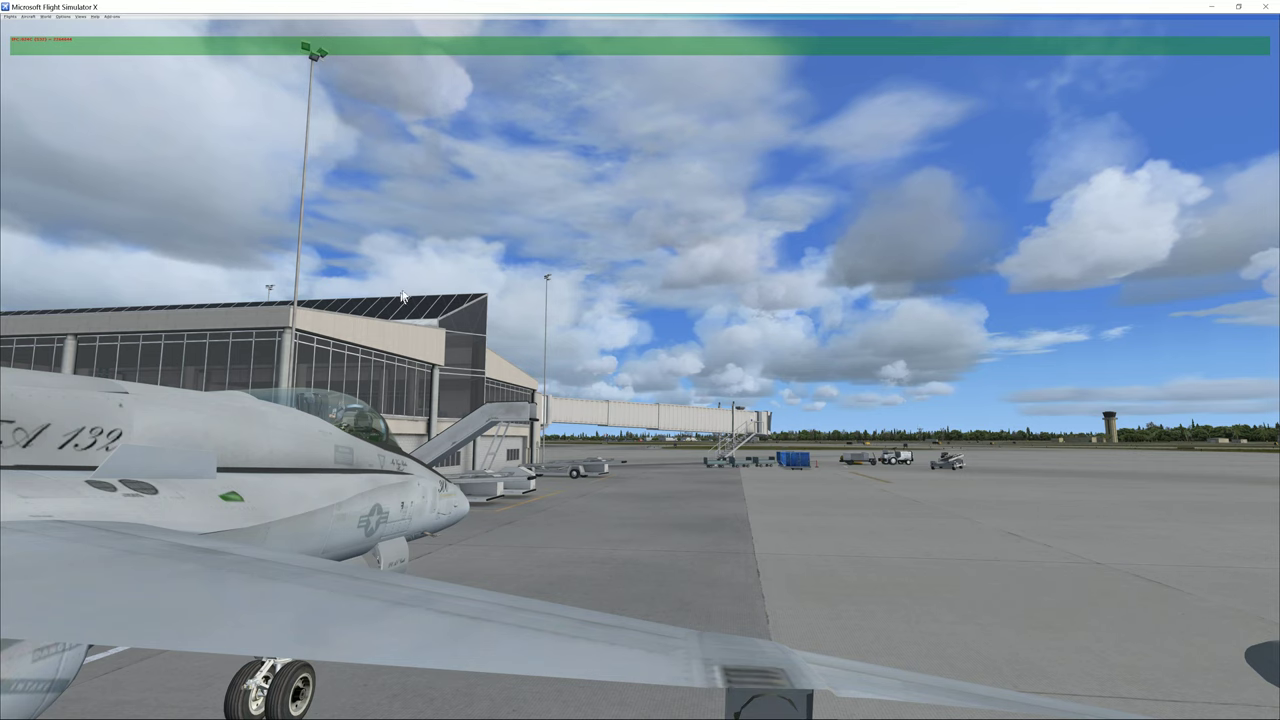
Relocate the aircraft to the active runway at the airport with ID KDAB.
click(46, 17)
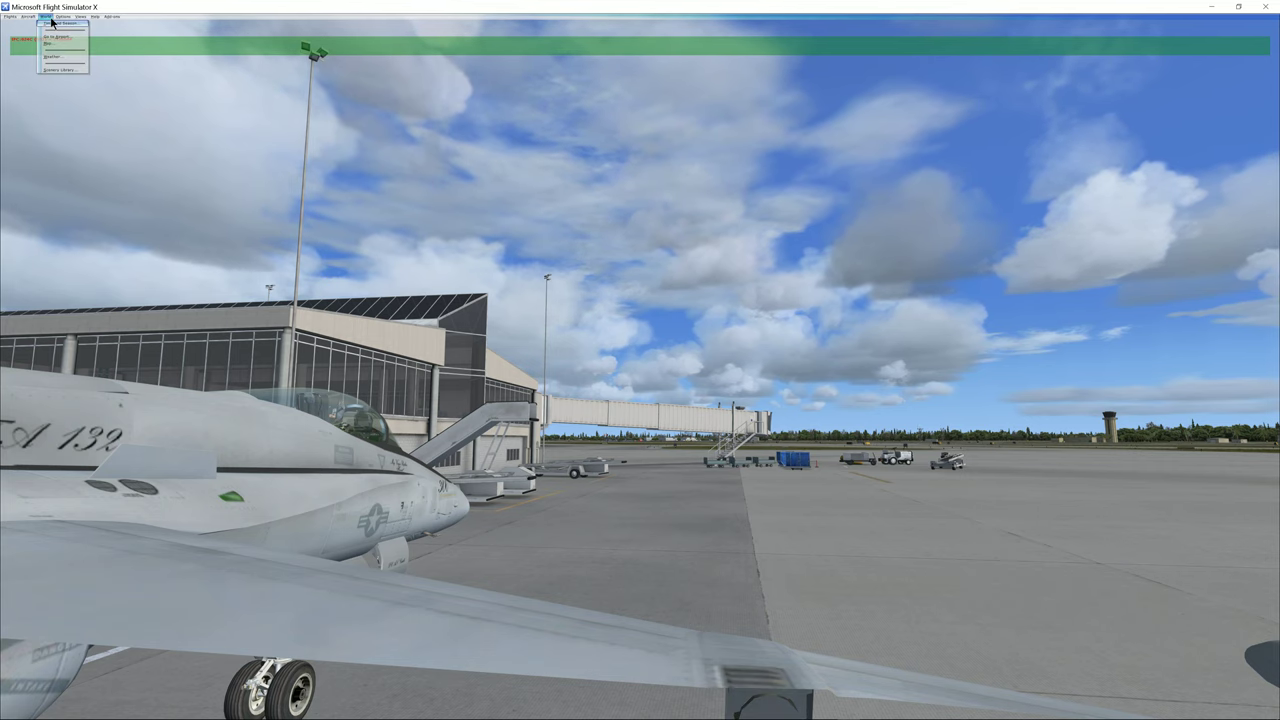
click(55, 36)
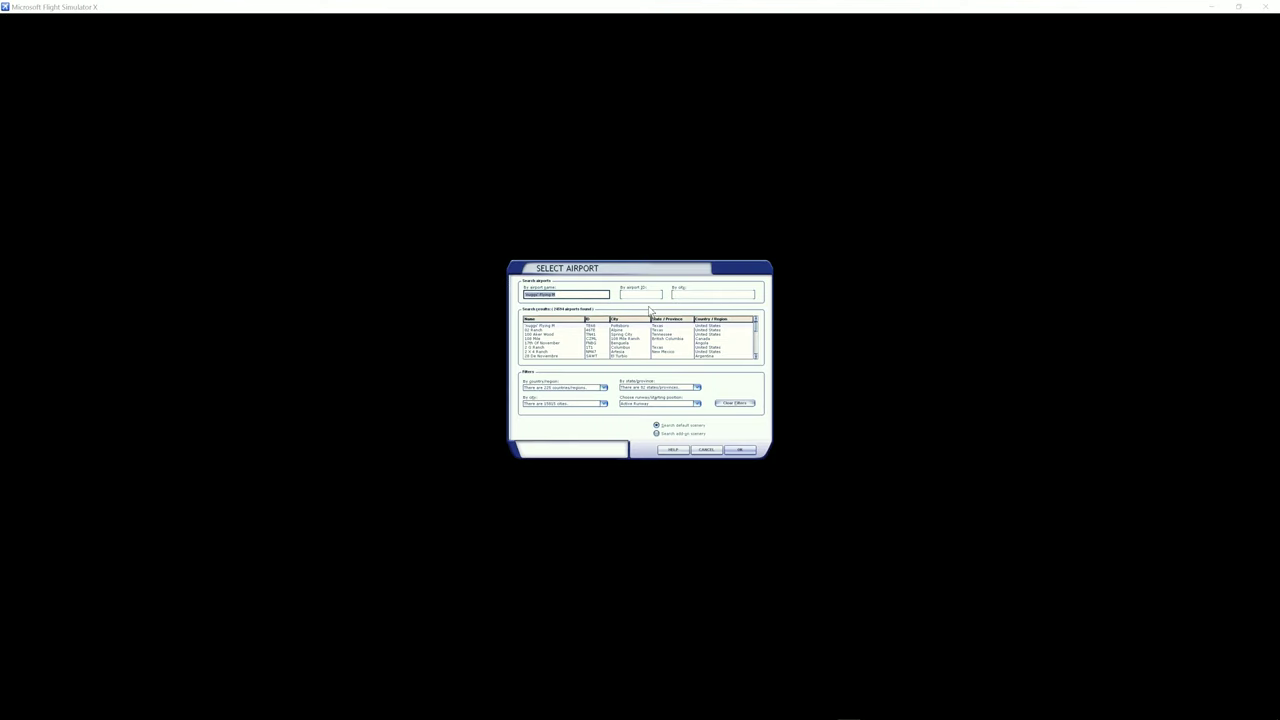
text(kdab)
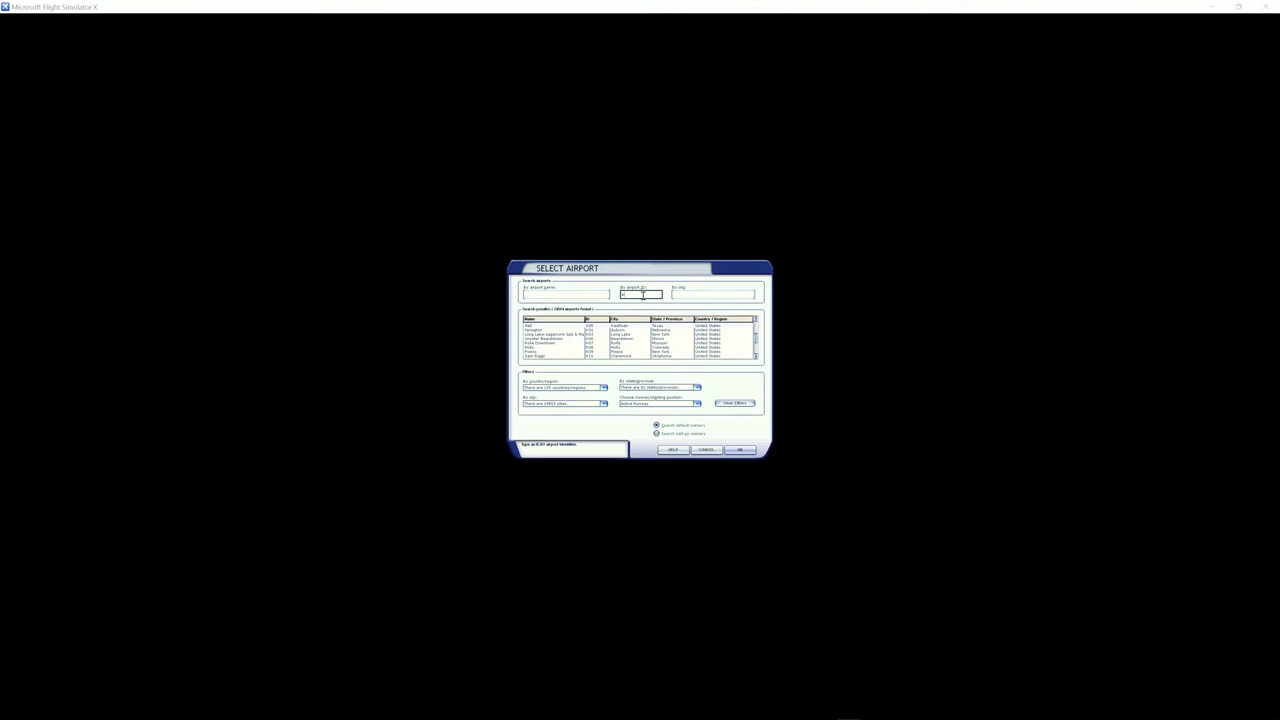
click(740, 450)
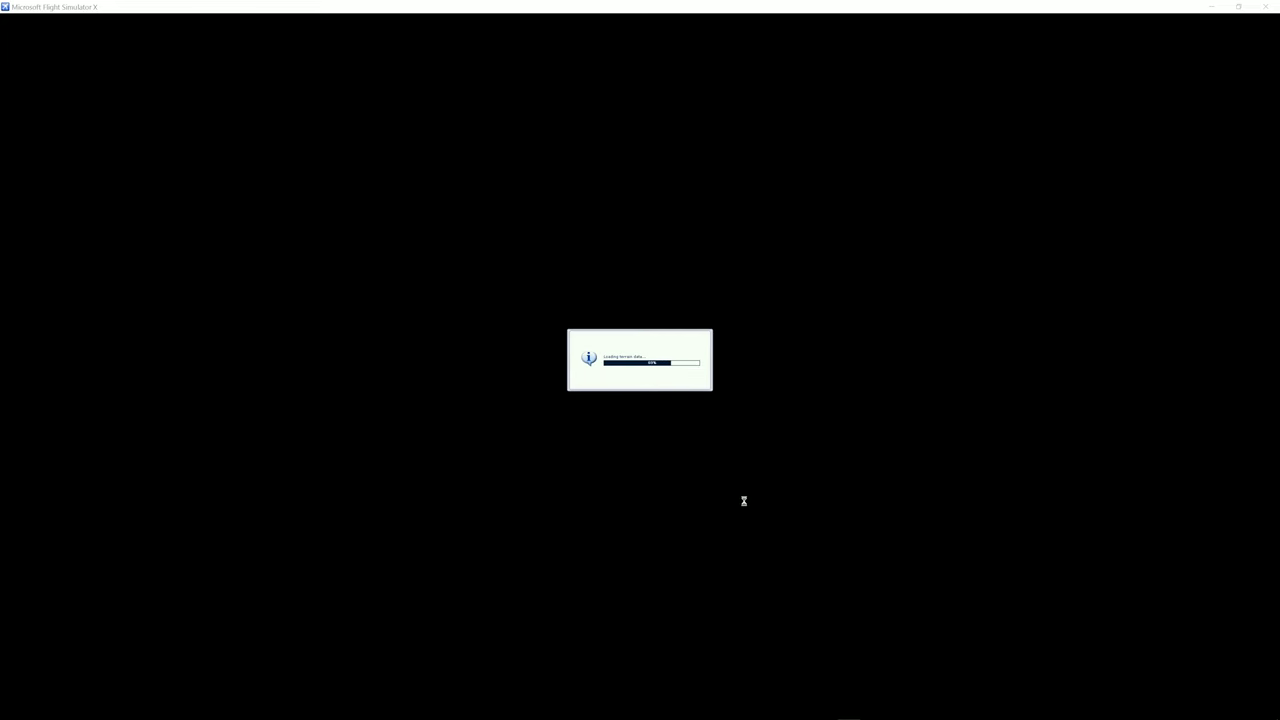
Check the F/A-18's camera views on the runway and bring up the ChasePlane presets window.
key(s)
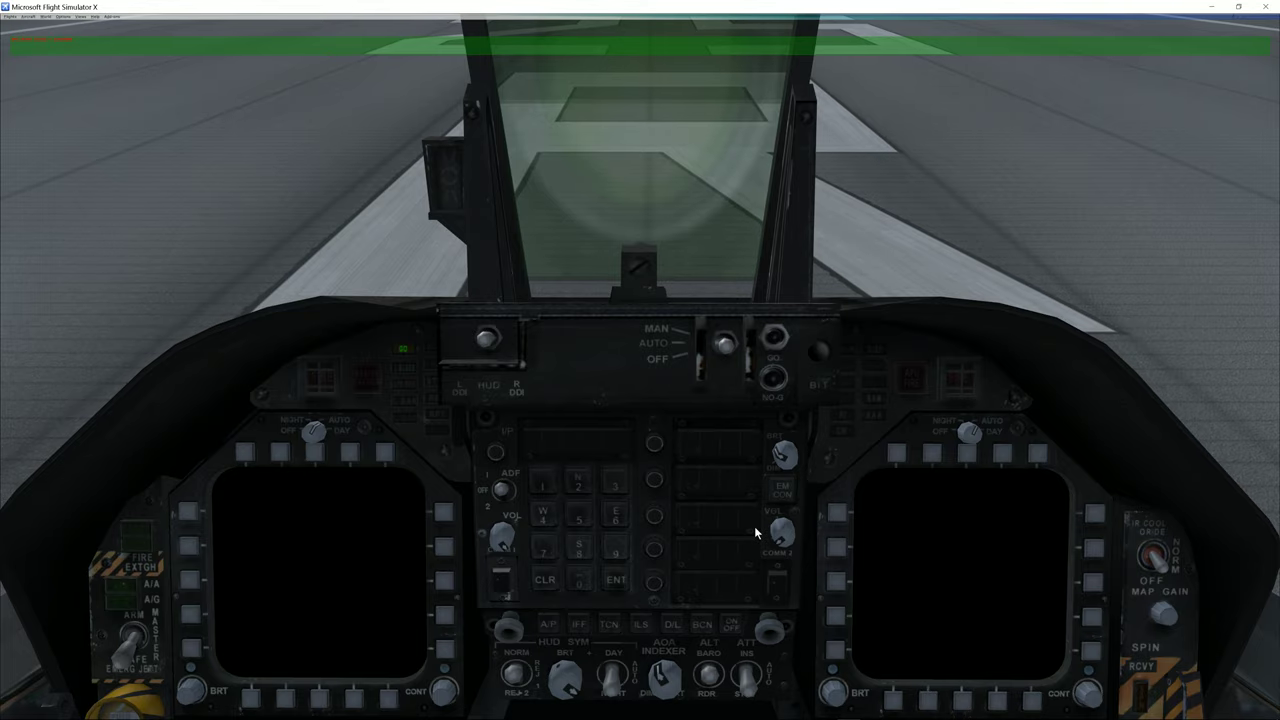
key(a)
key(a)
key(ctrl+shift+c)
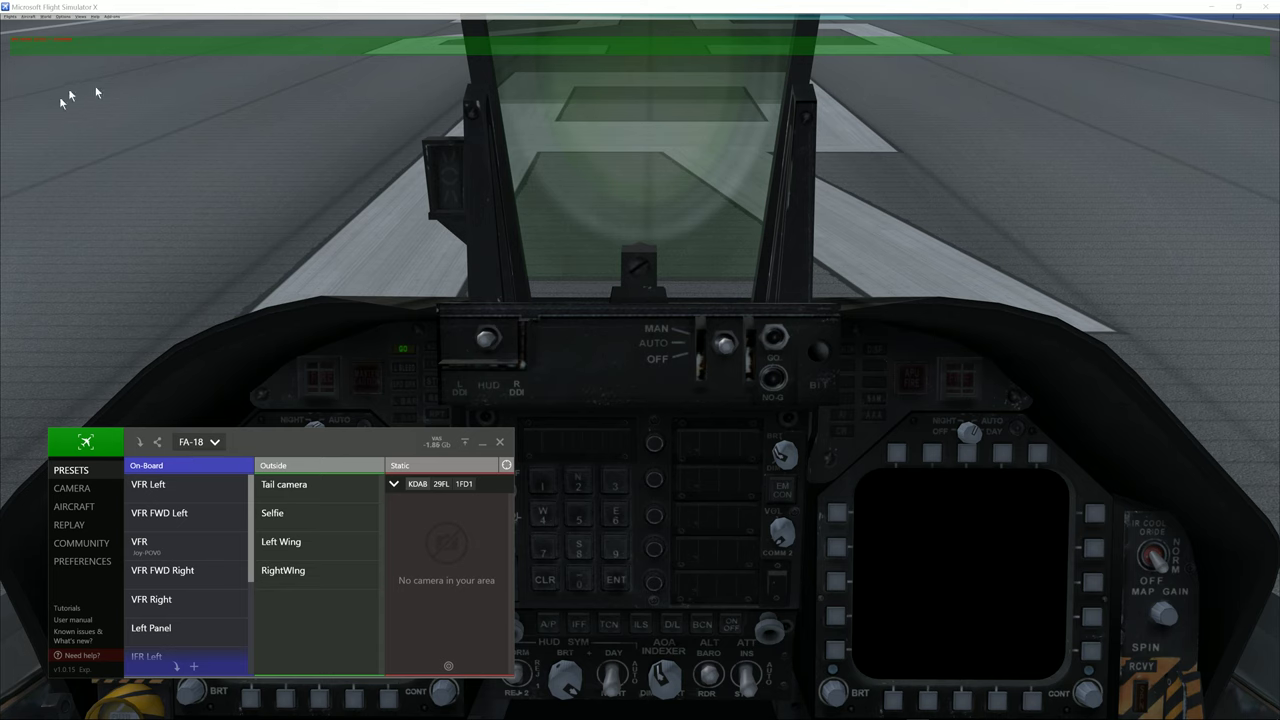
Save the current flight over the existing "default" flight and make it the default flight.
click(29, 17)
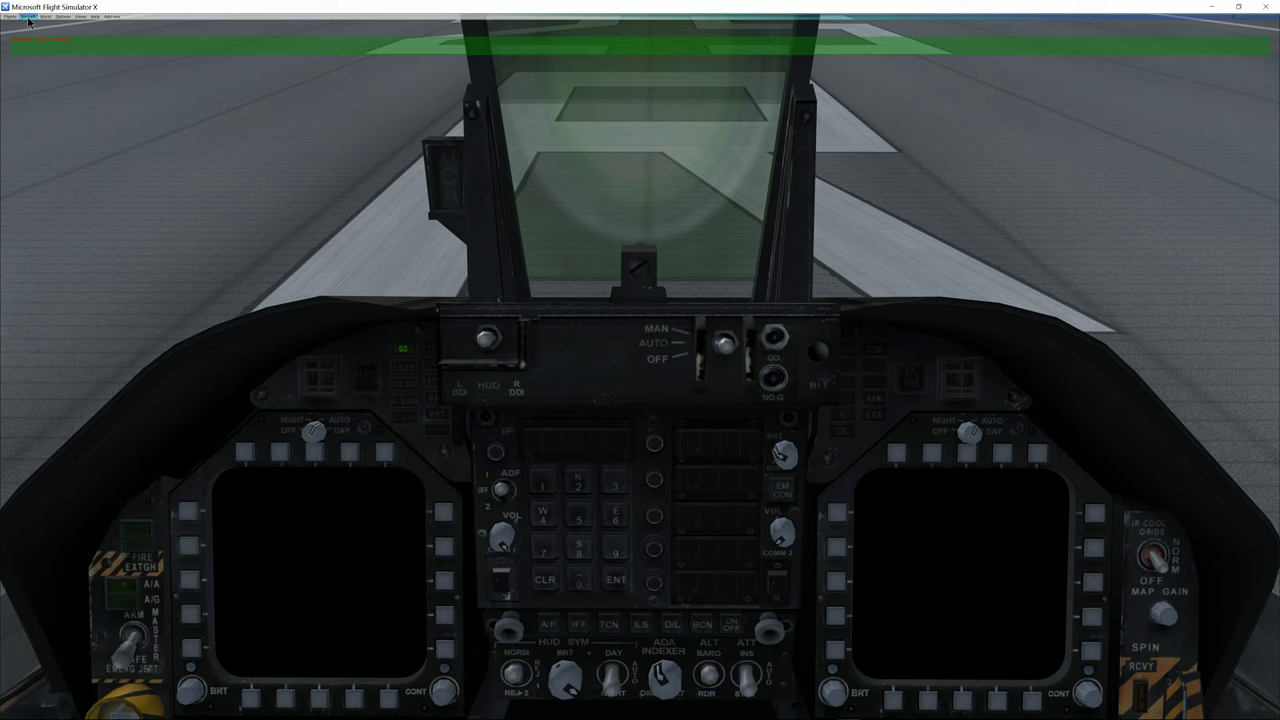
click(29, 17)
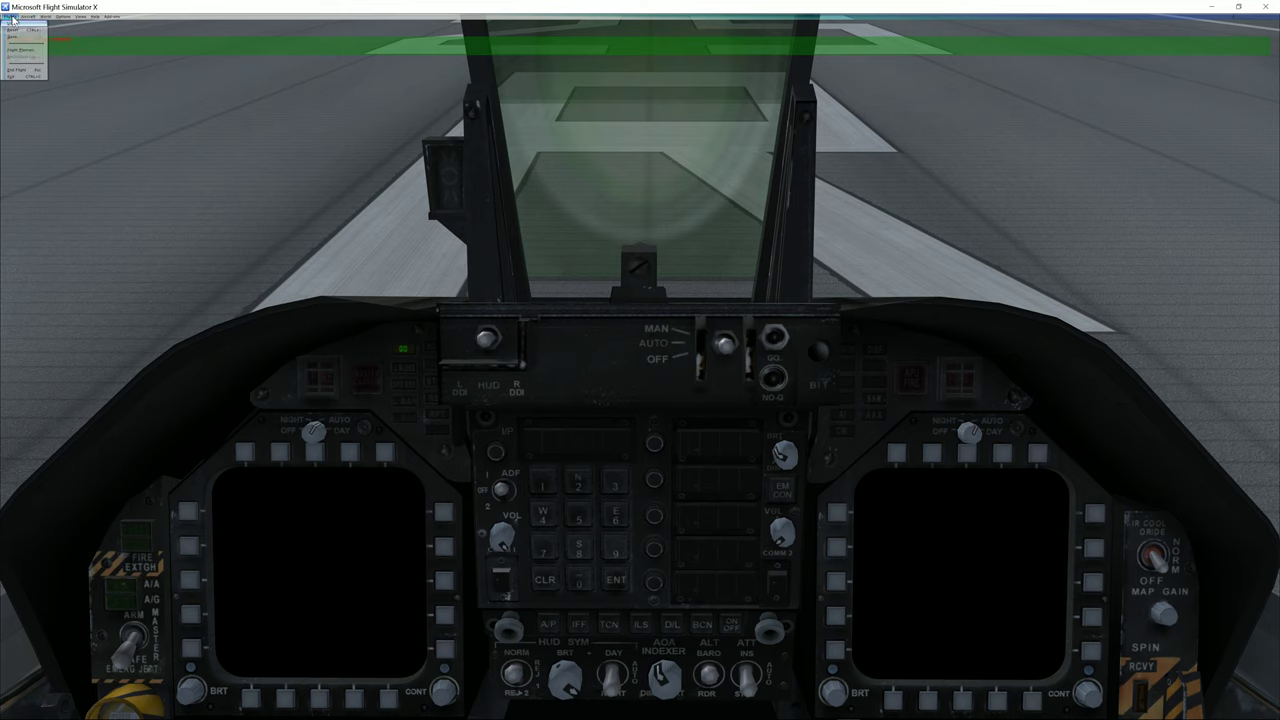
click(22, 50)
scroll(631, 379, down, 5)
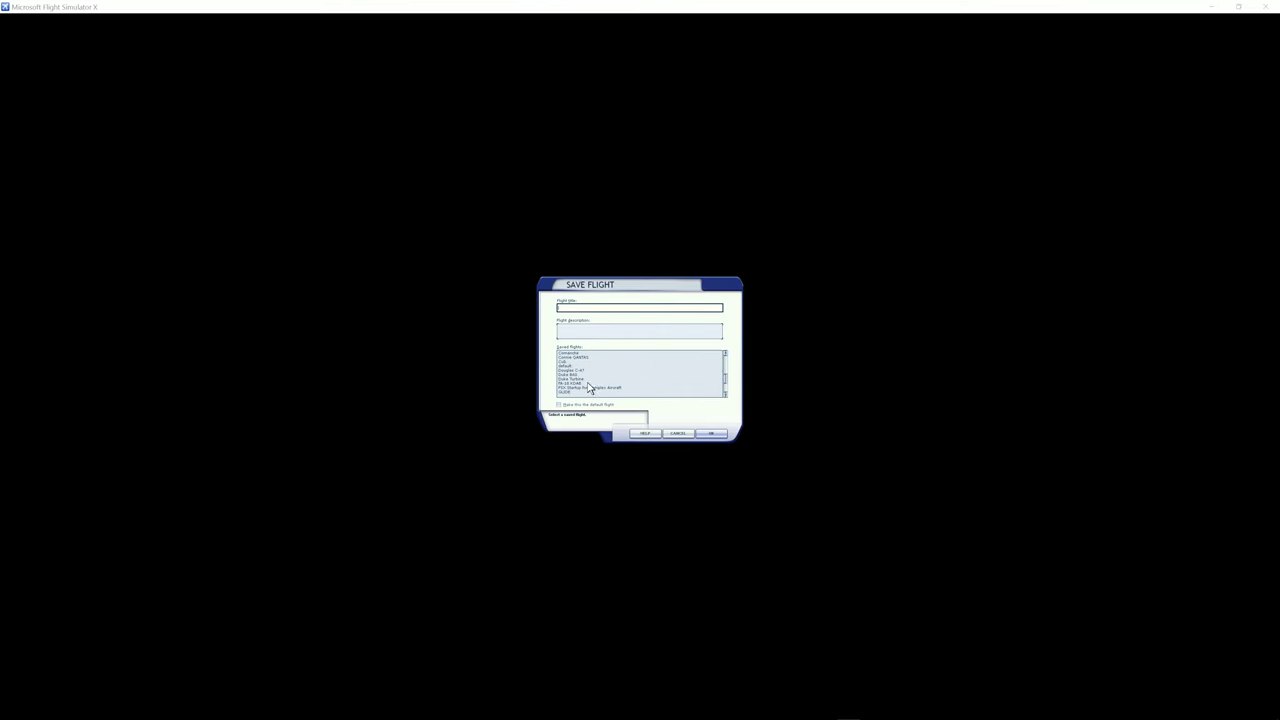
click(572, 387)
click(560, 405)
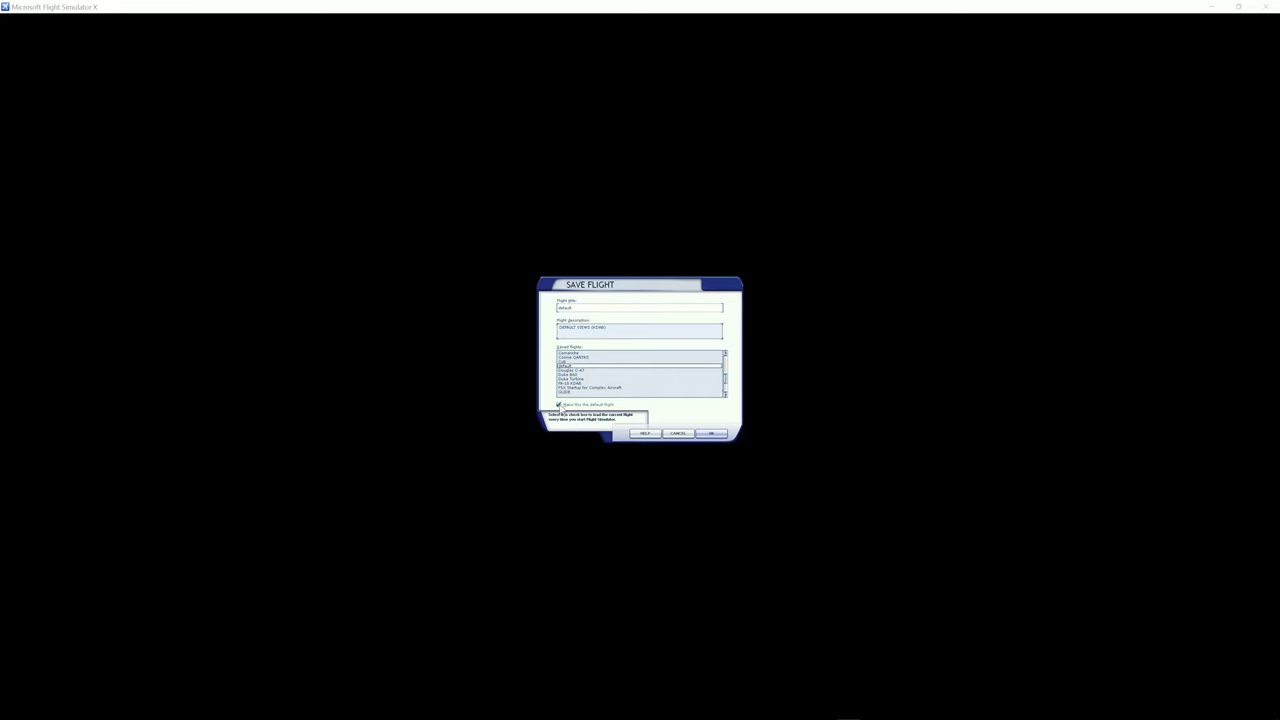
click(705, 435)
click(632, 380)
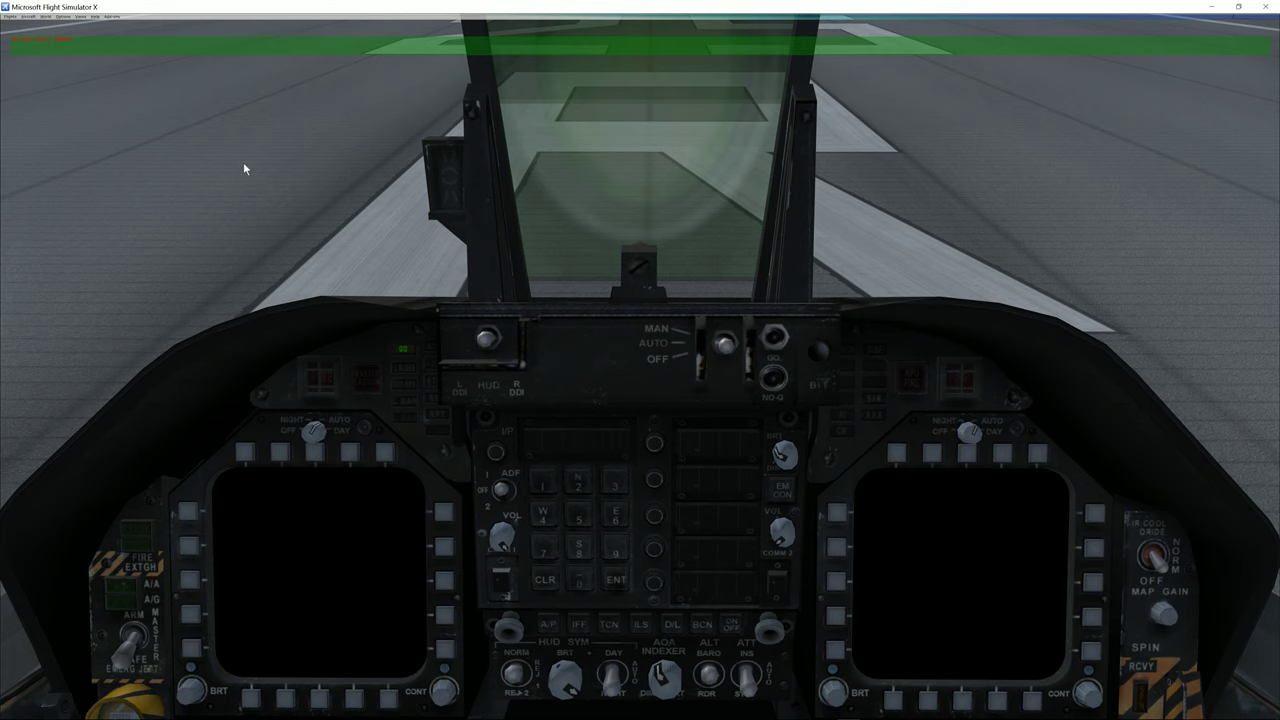
Load the easyJet Boeing 737-700NG from publisher PMDG and acknowledge the aircraft-switching warning.
click(30, 17)
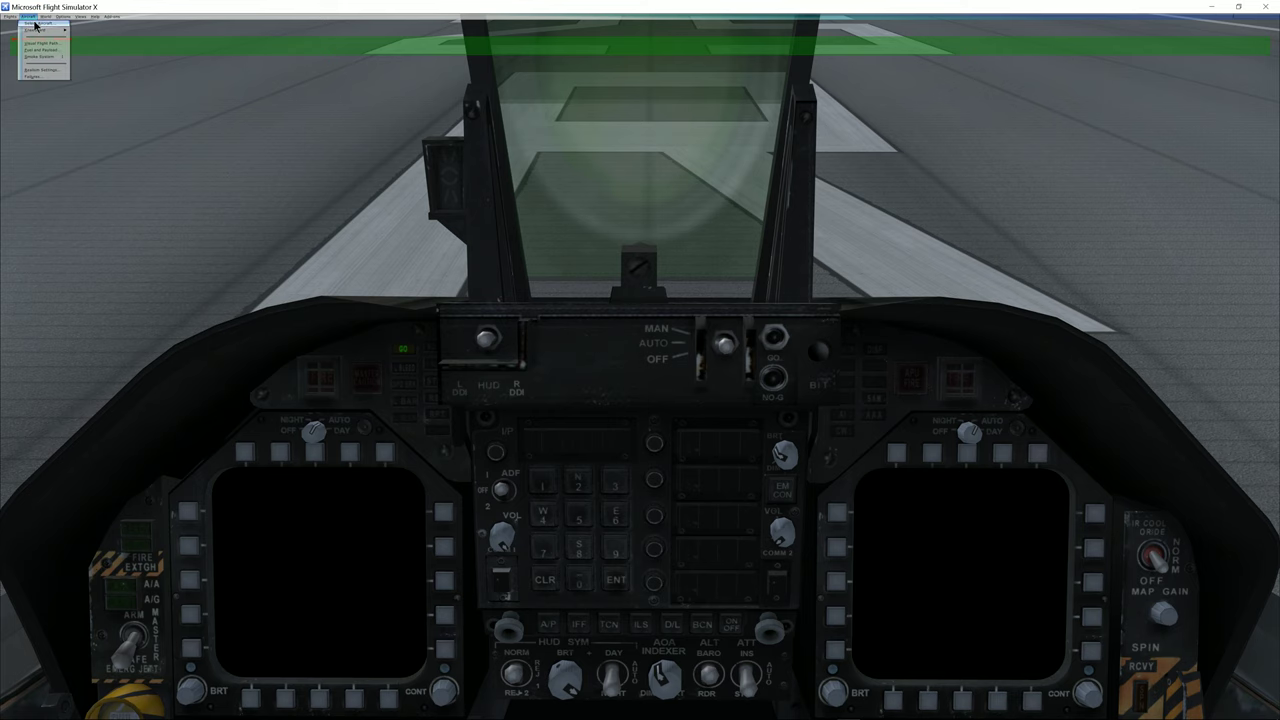
click(35, 24)
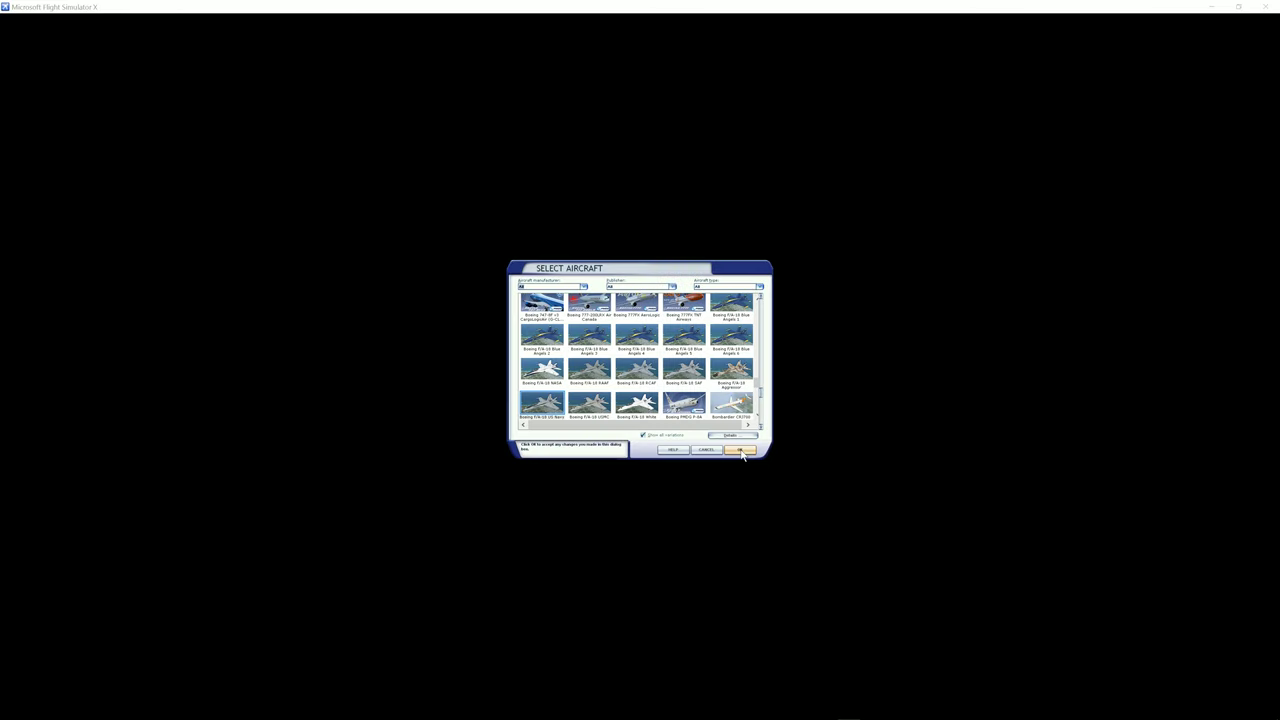
click(672, 287)
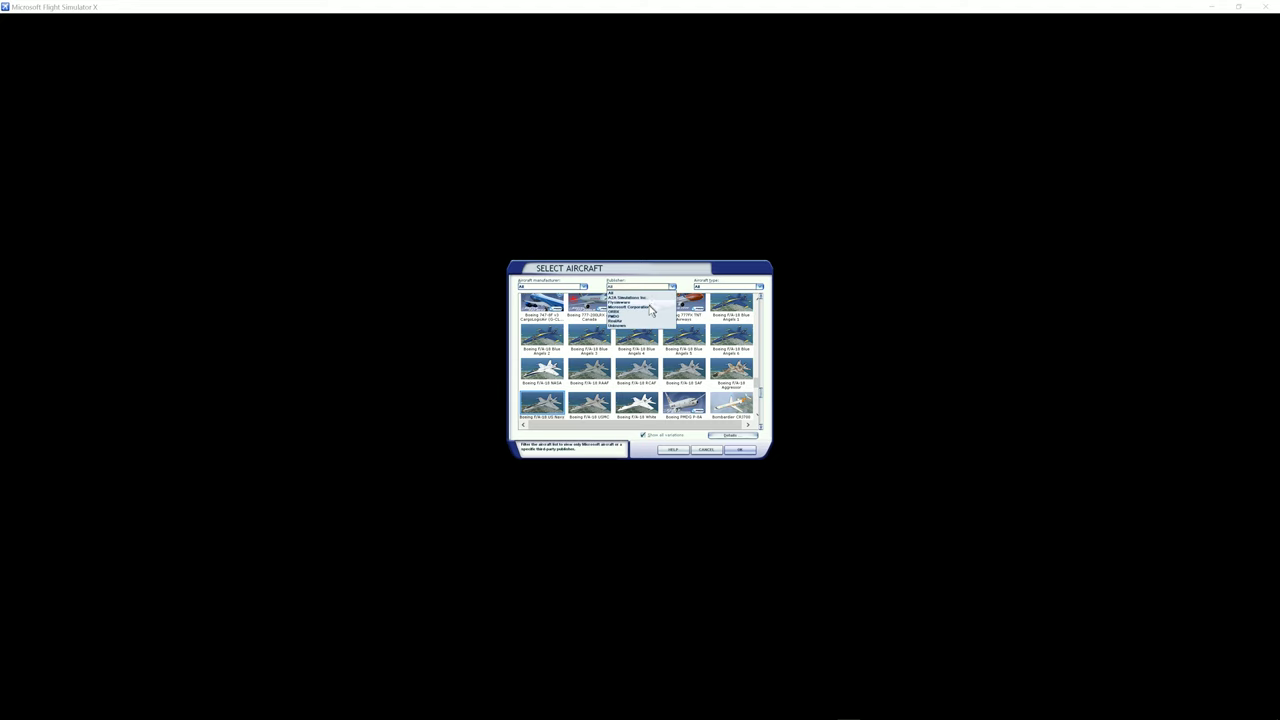
click(640, 316)
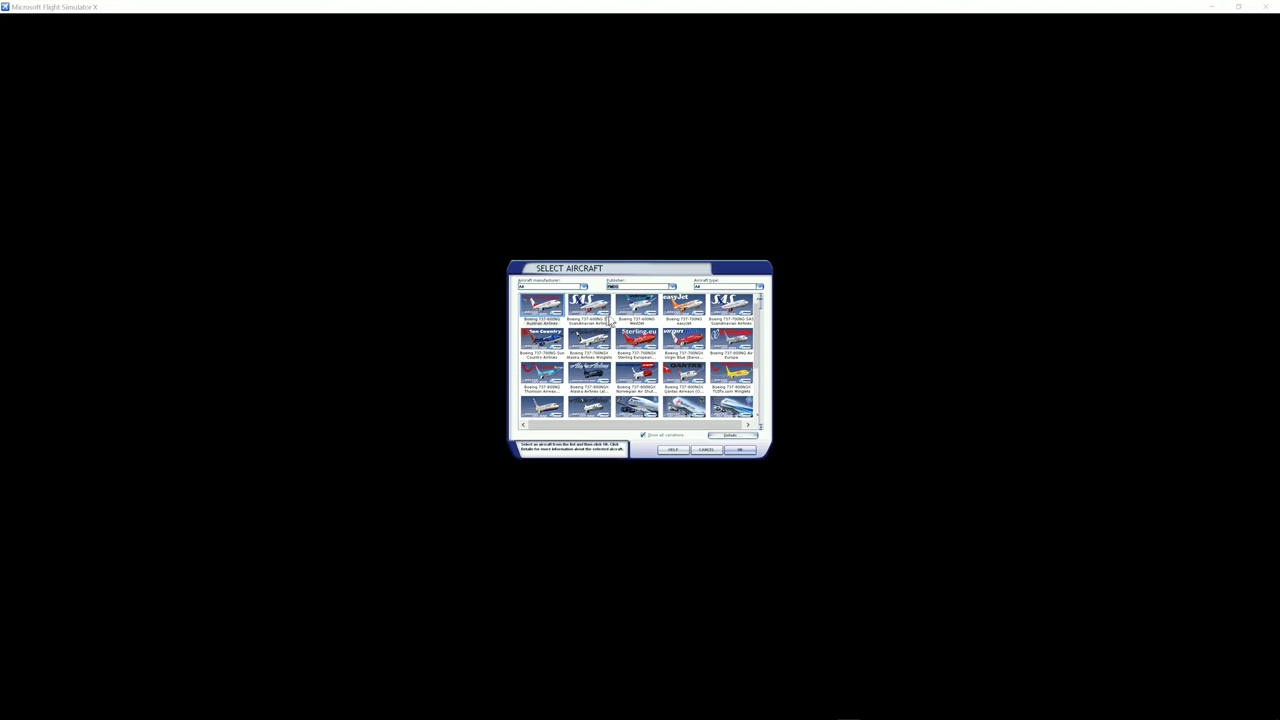
click(681, 310)
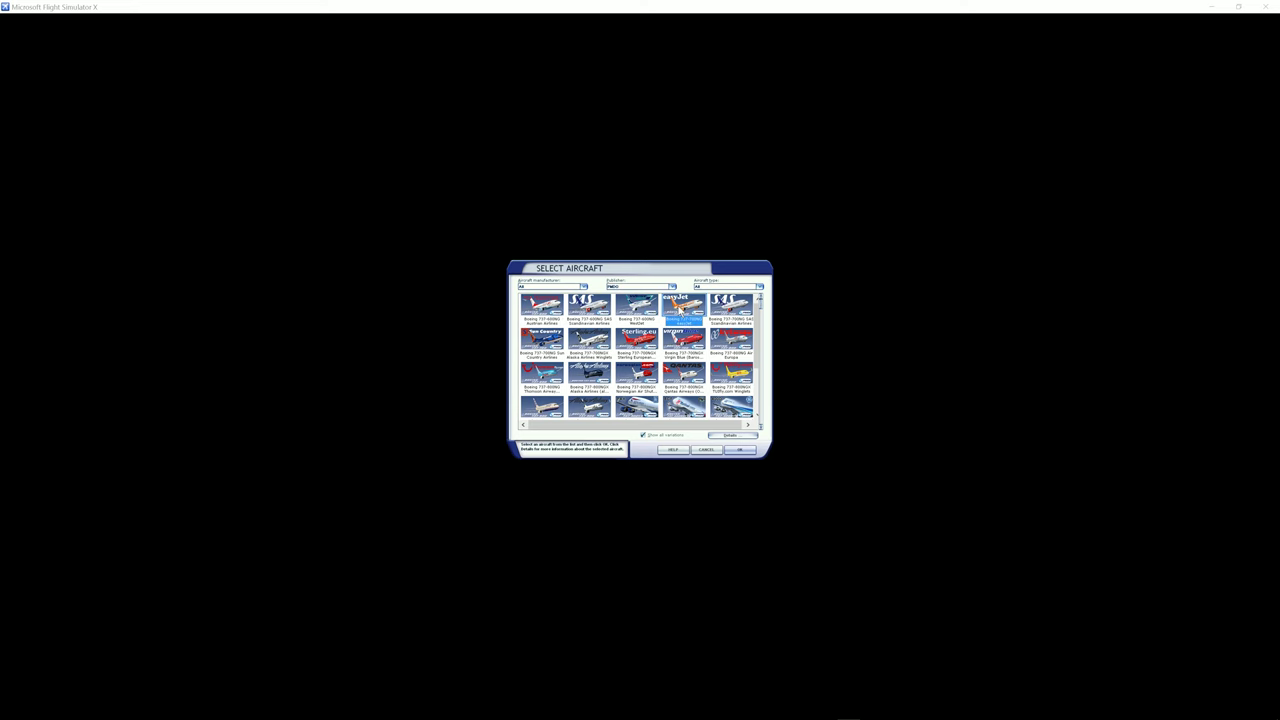
click(740, 450)
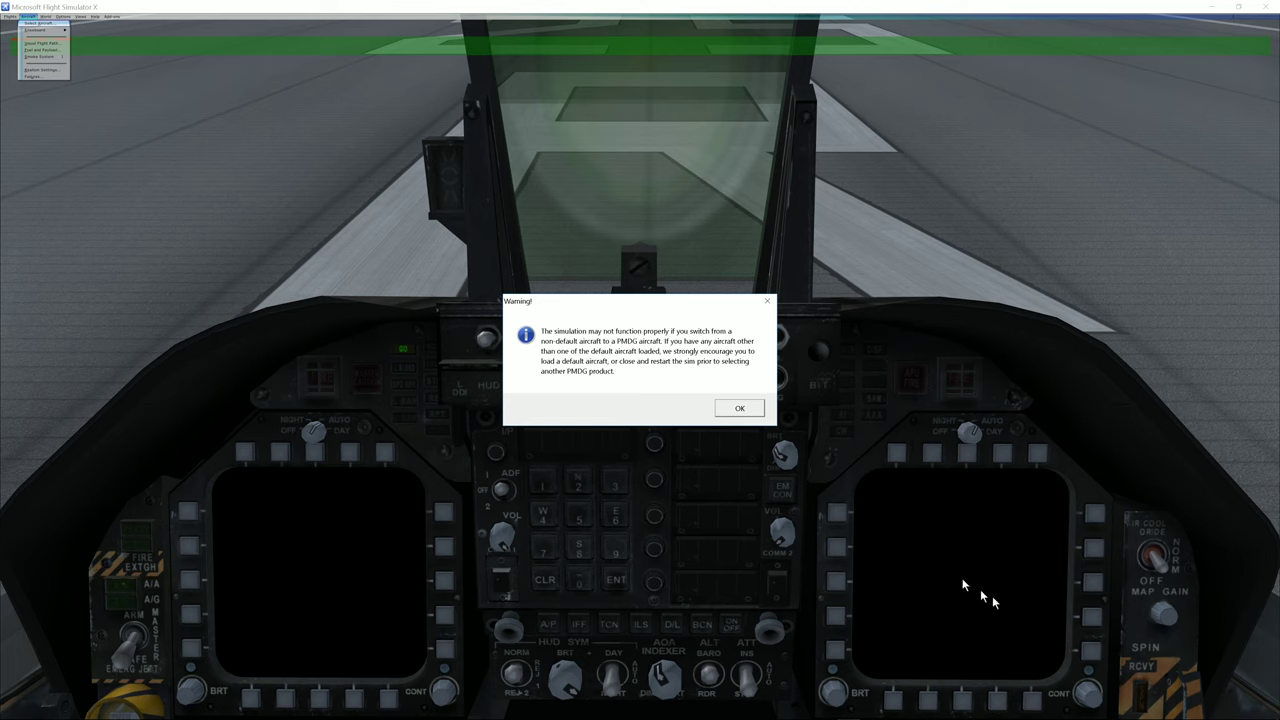
mouse_move(622, 301)
mouse_down()
mouse_move(489, 294)
mouse_move(587, 327)
mouse_move(714, 294)
mouse_move(617, 309)
mouse_up()
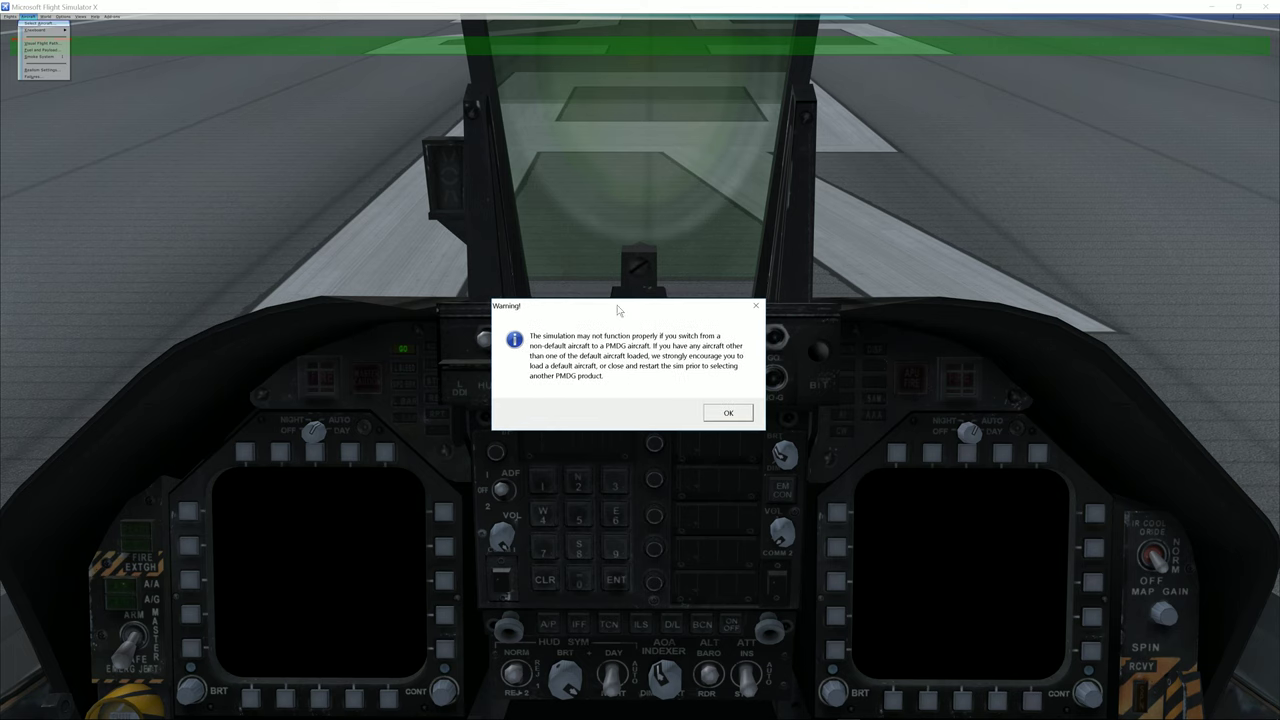
click(739, 412)
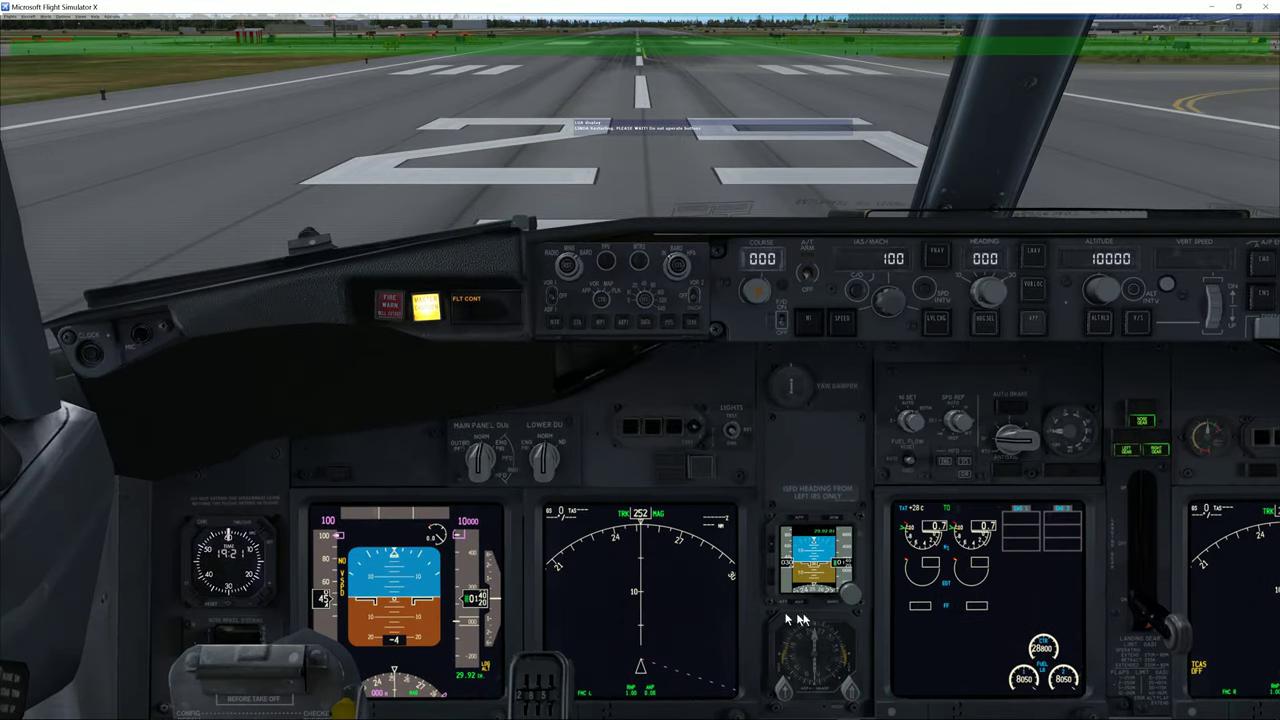
Reset the 737's master caution and exit the flight simulator.
click(423, 307)
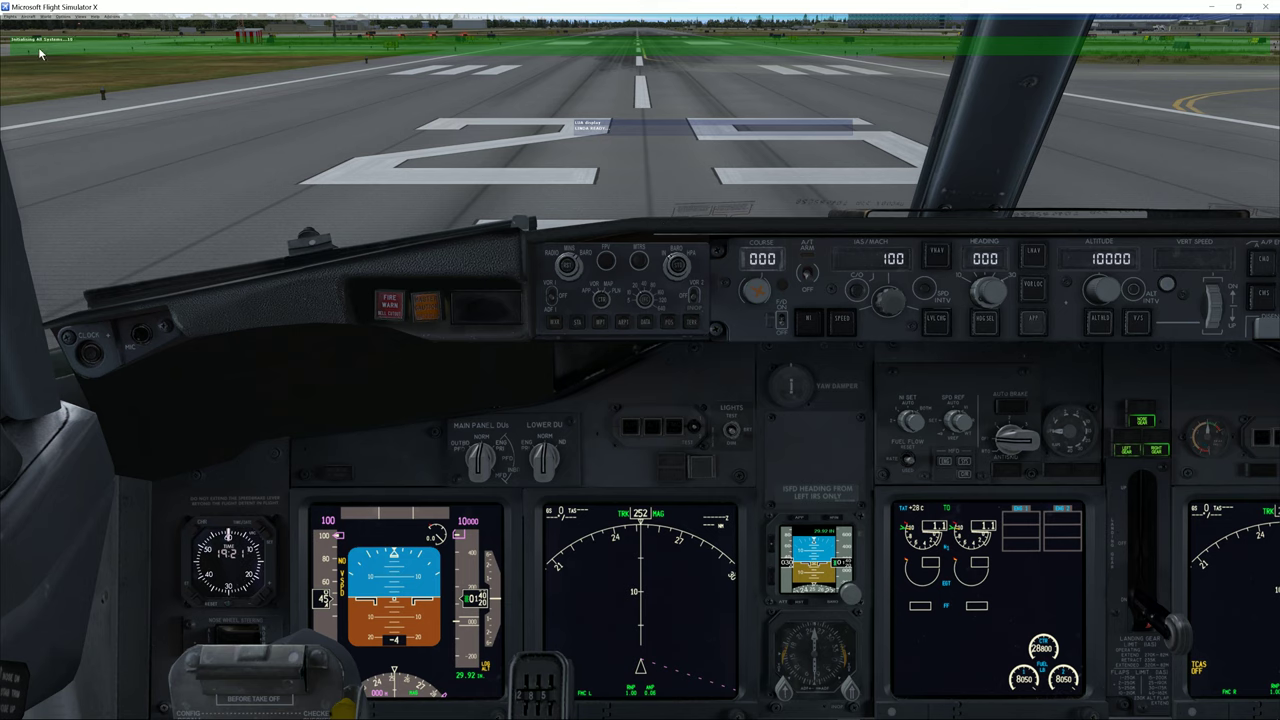
click(10, 16)
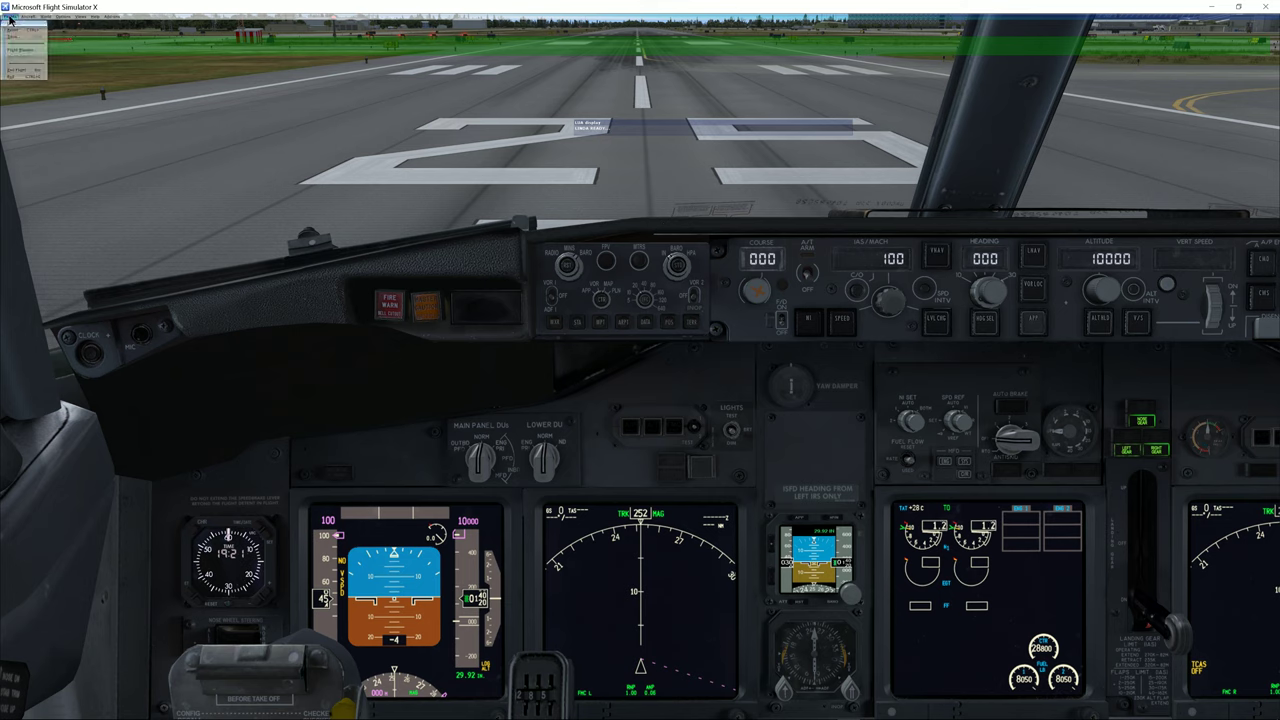
click(14, 78)
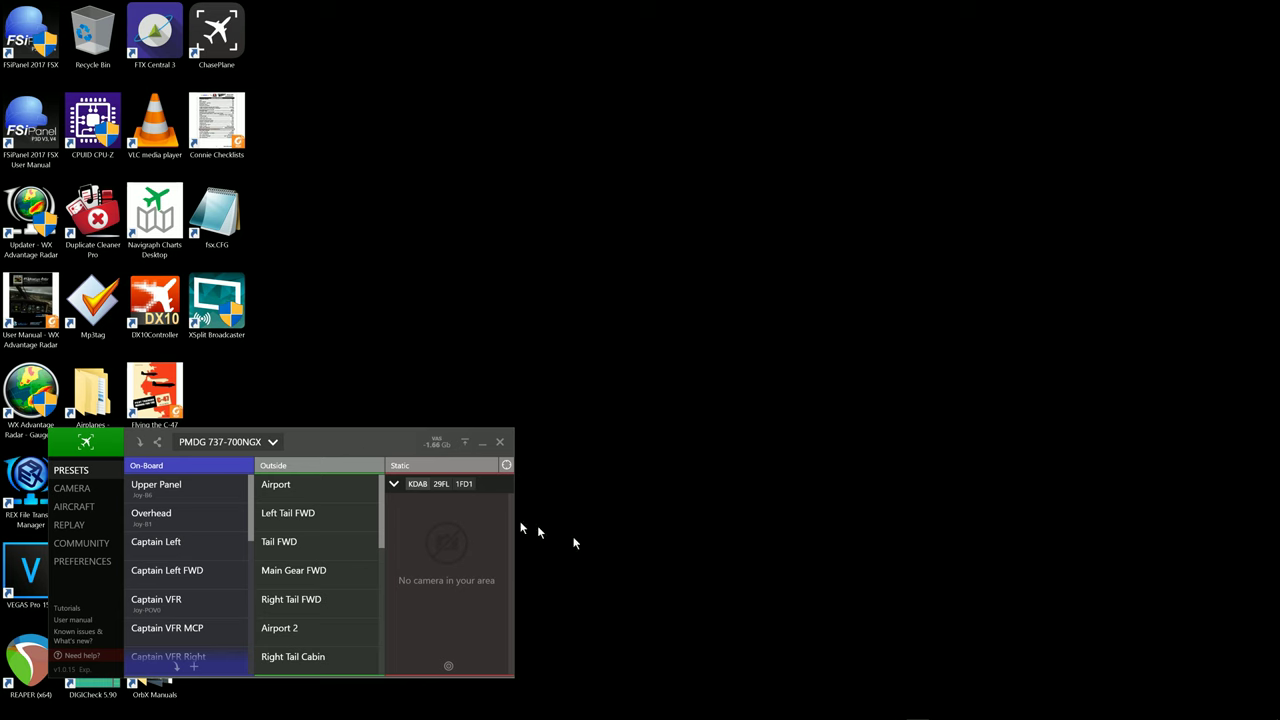
Dismiss the simulator's child window error message on the desktop.
mouse_move(835, 712)
mouse_move(873, 717)
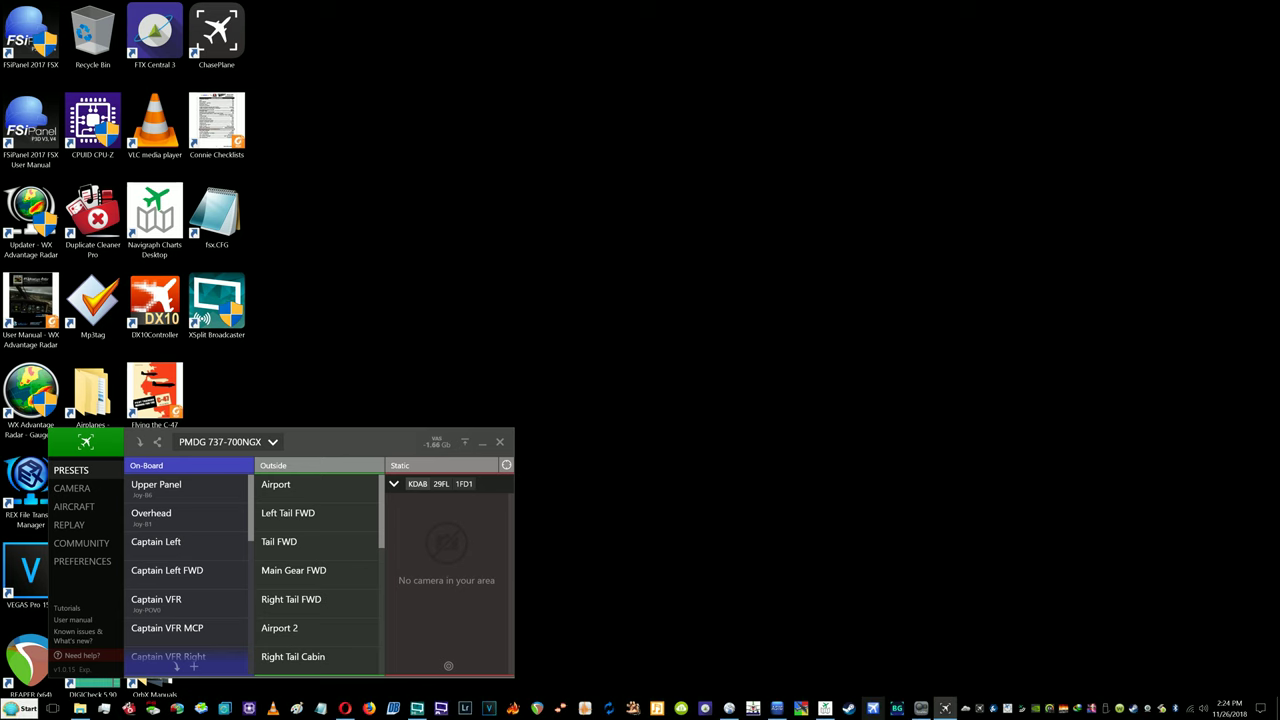
click(889, 710)
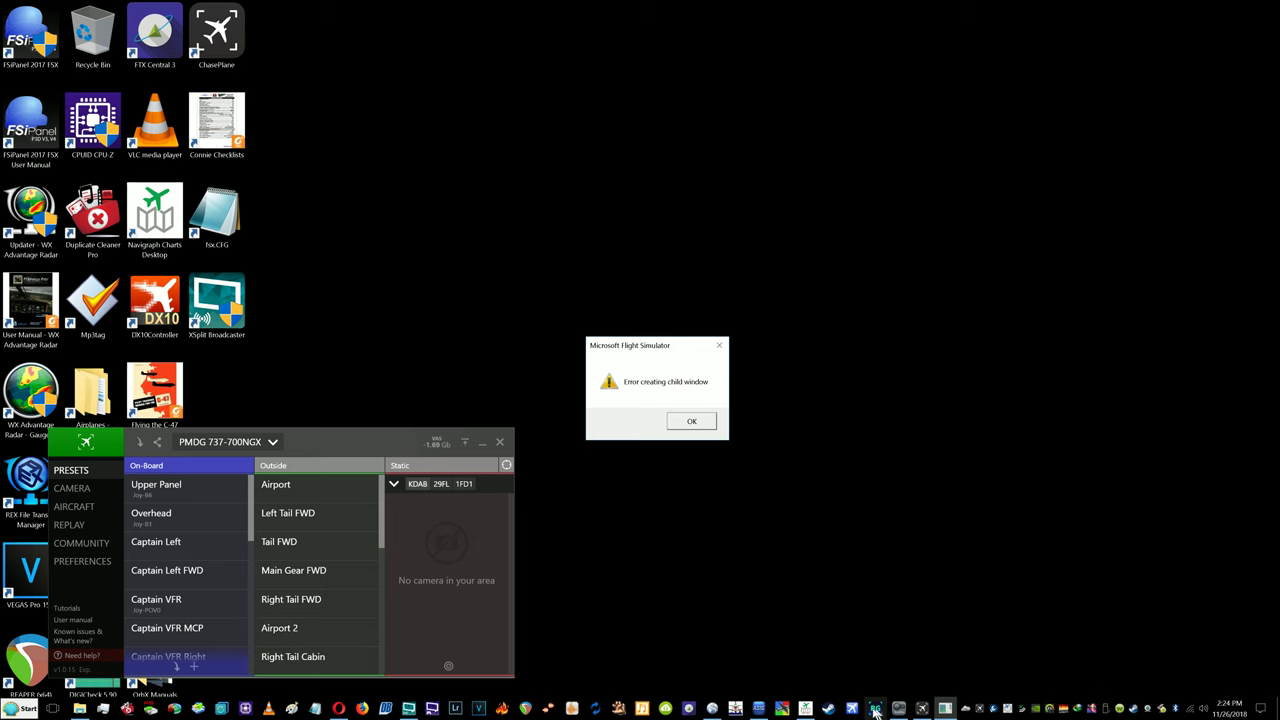
click(681, 426)
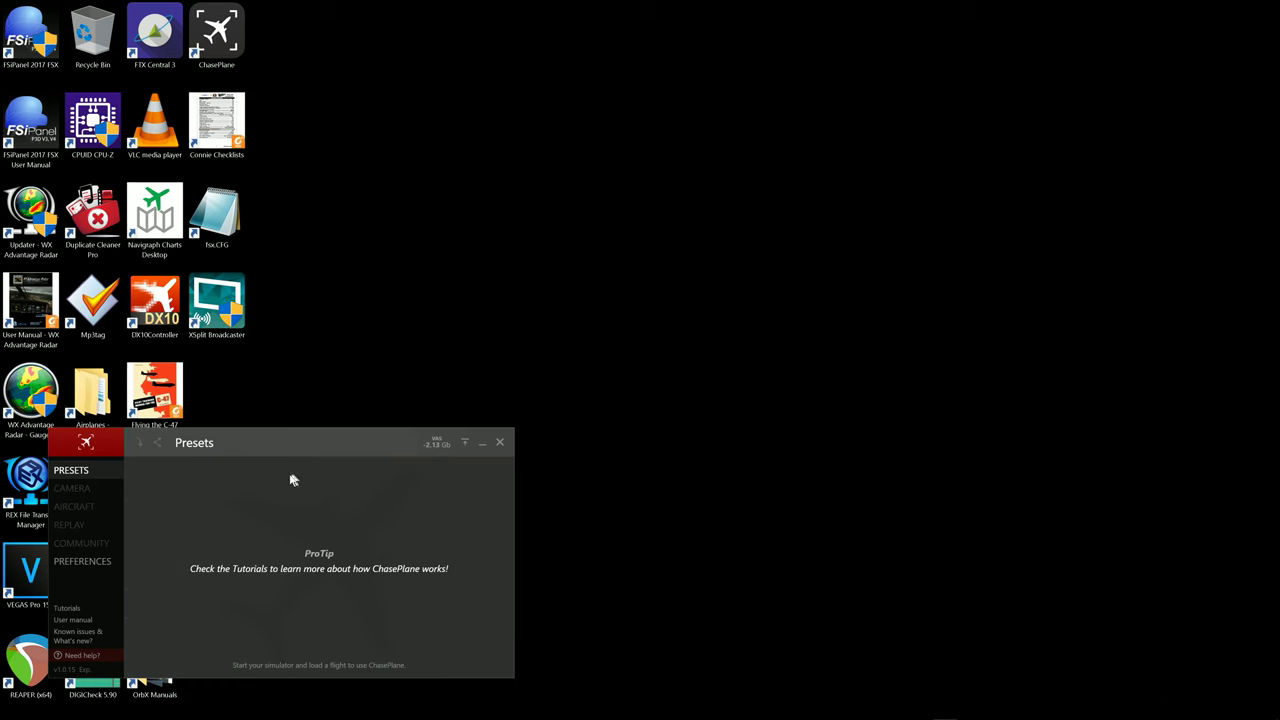
Relaunch Flight Simulator X and clear the Old Prop window off the desktop.
mouse_move(935, 715)
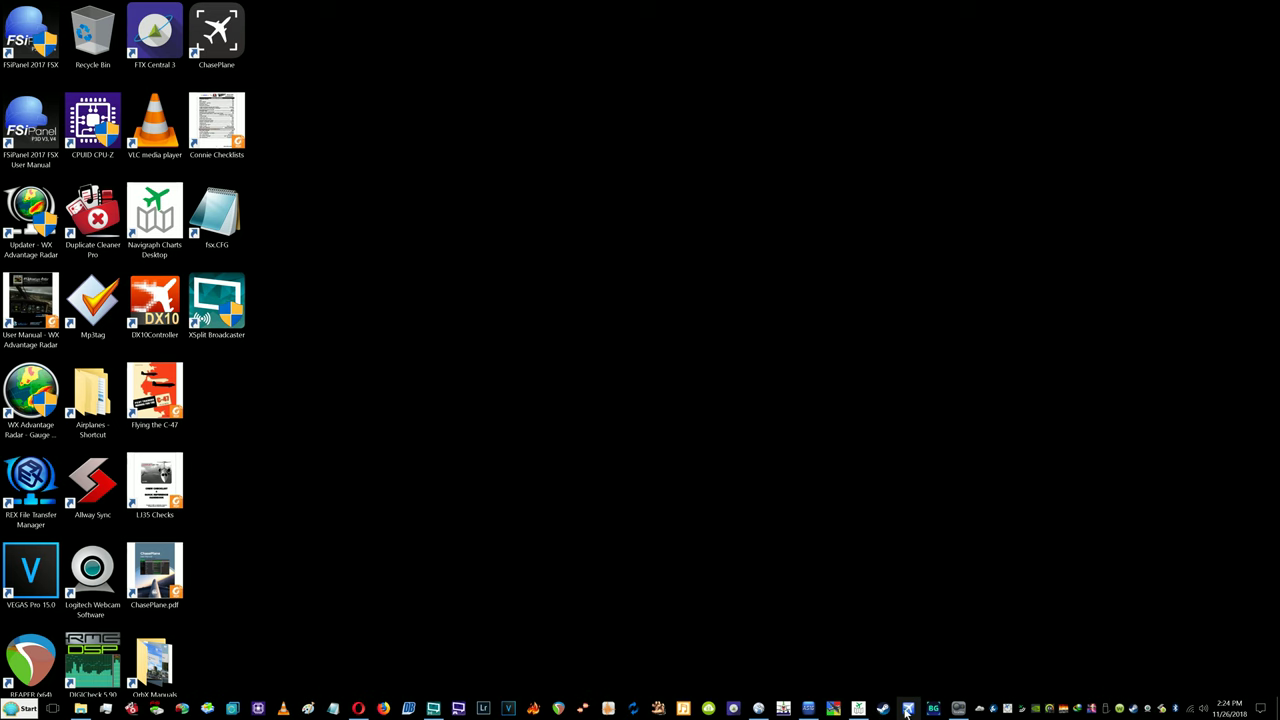
click(907, 709)
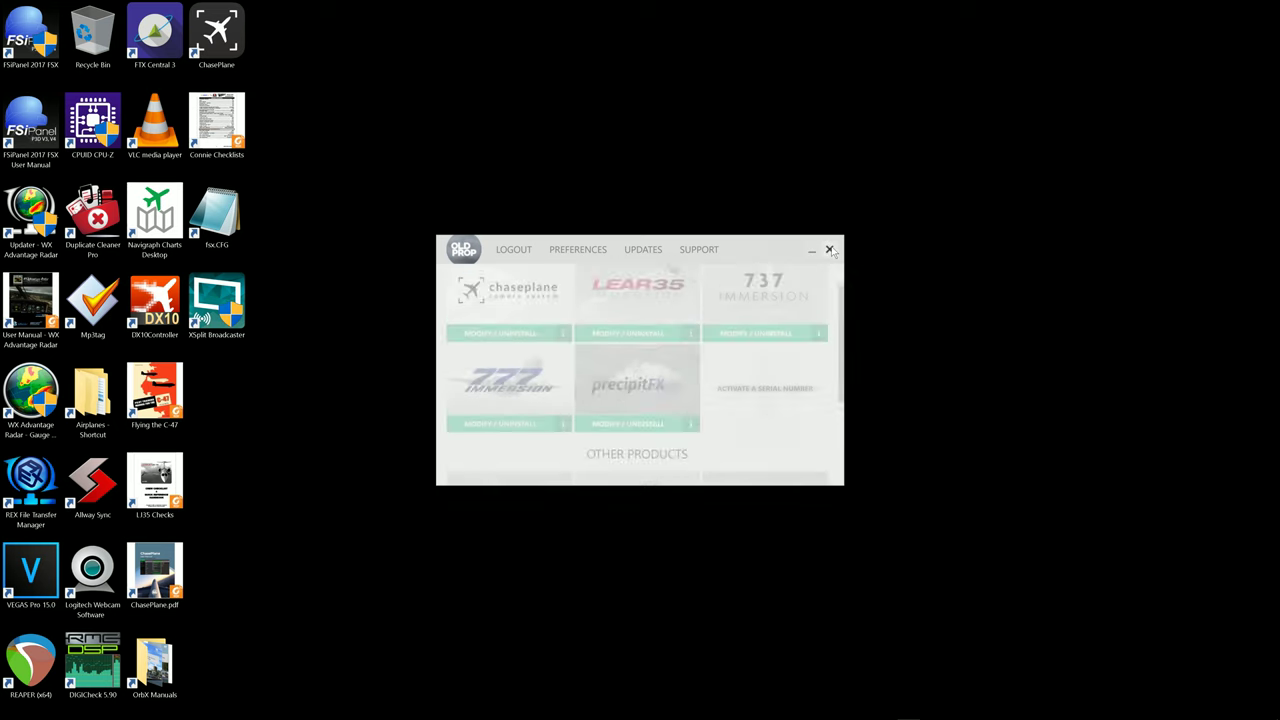
click(813, 251)
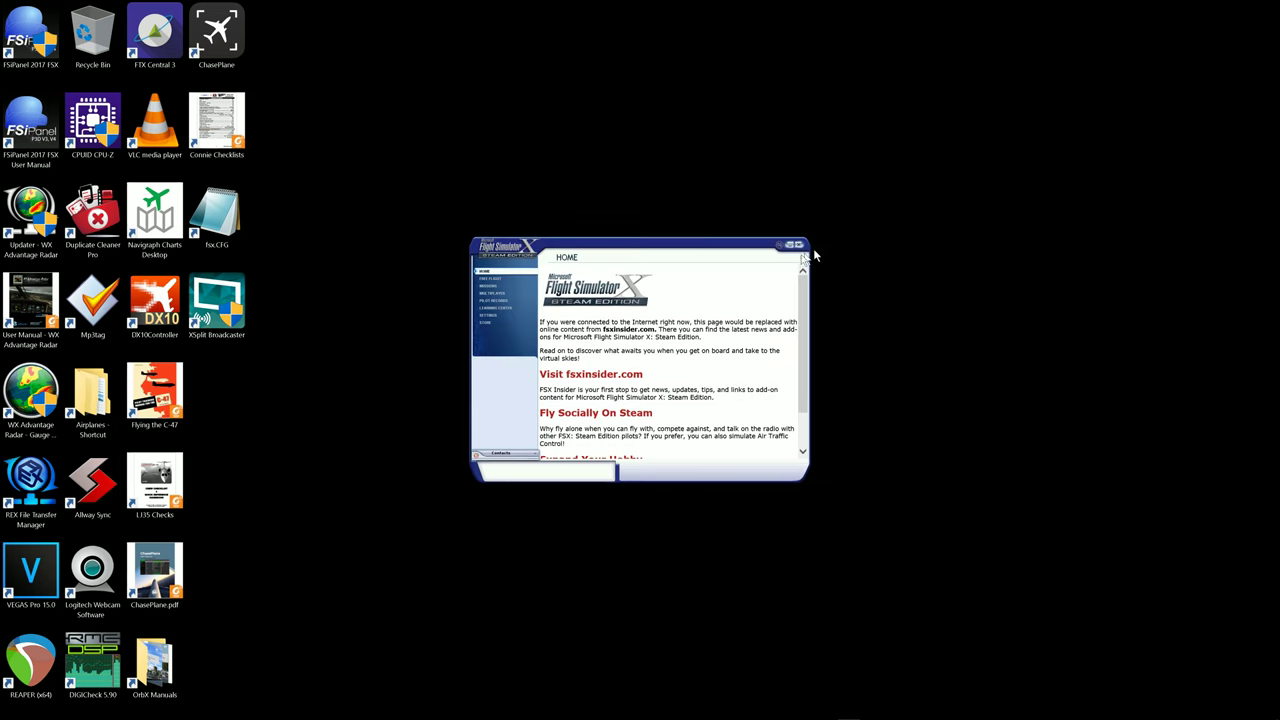
Open the Free Flight aircraft selection and filter the aircraft list to publisher PMDG.
click(506, 277)
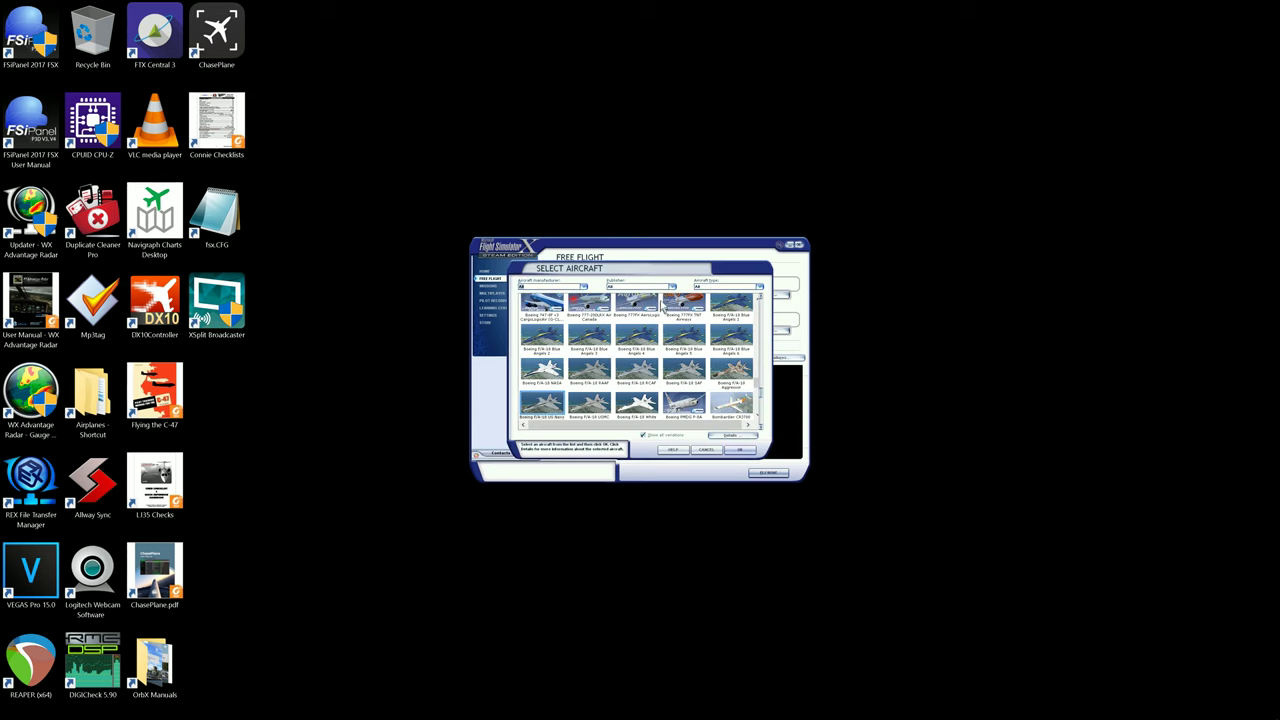
click(672, 287)
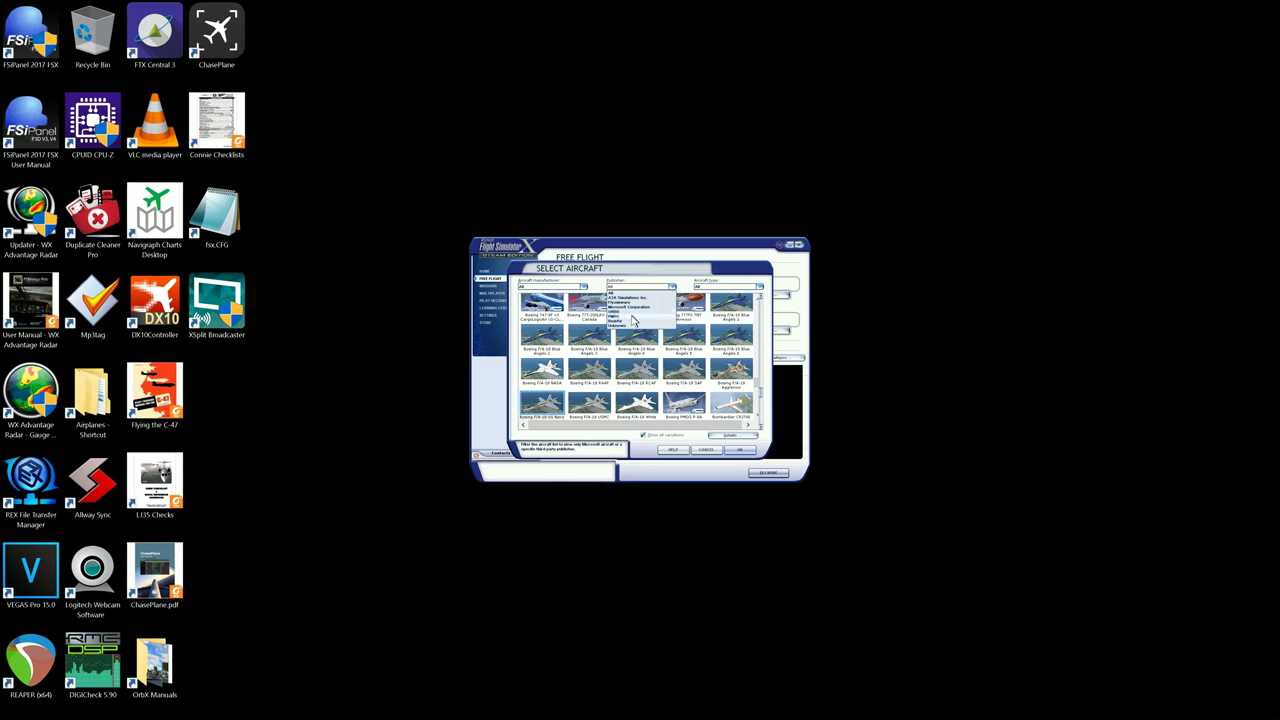
click(636, 320)
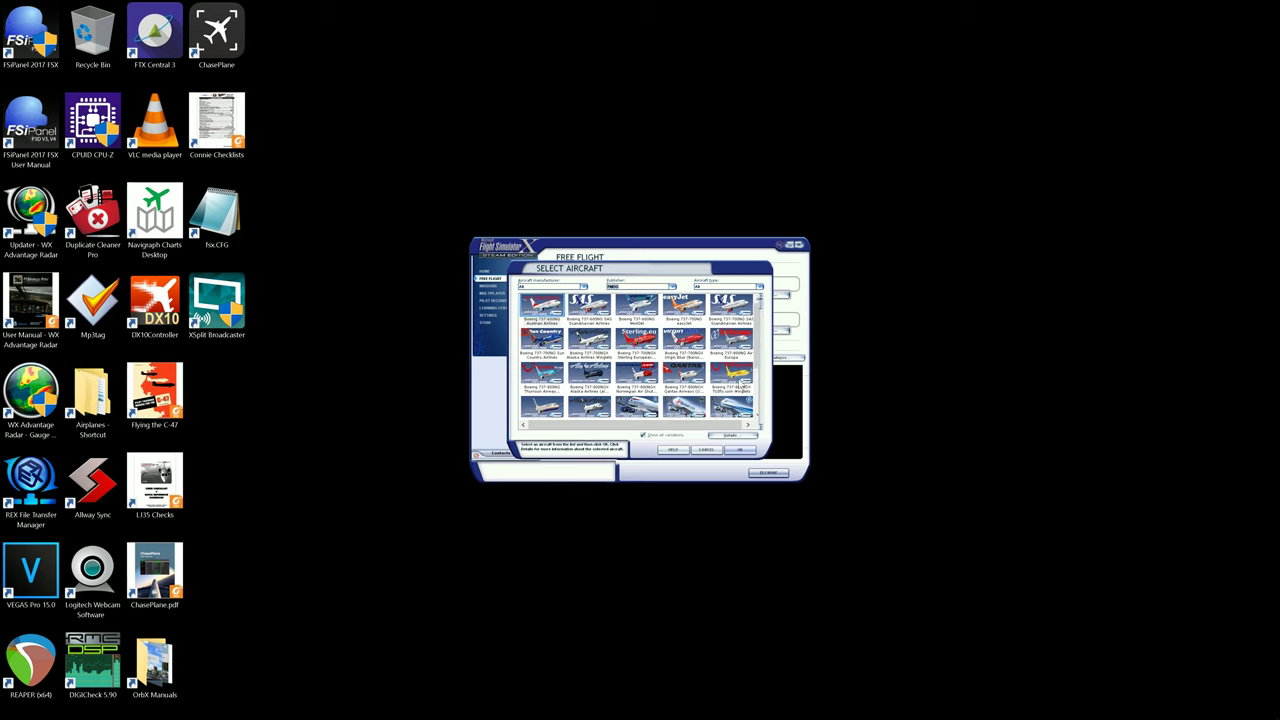
scroll(652, 330, down, 2)
scroll(680, 362, up, 1)
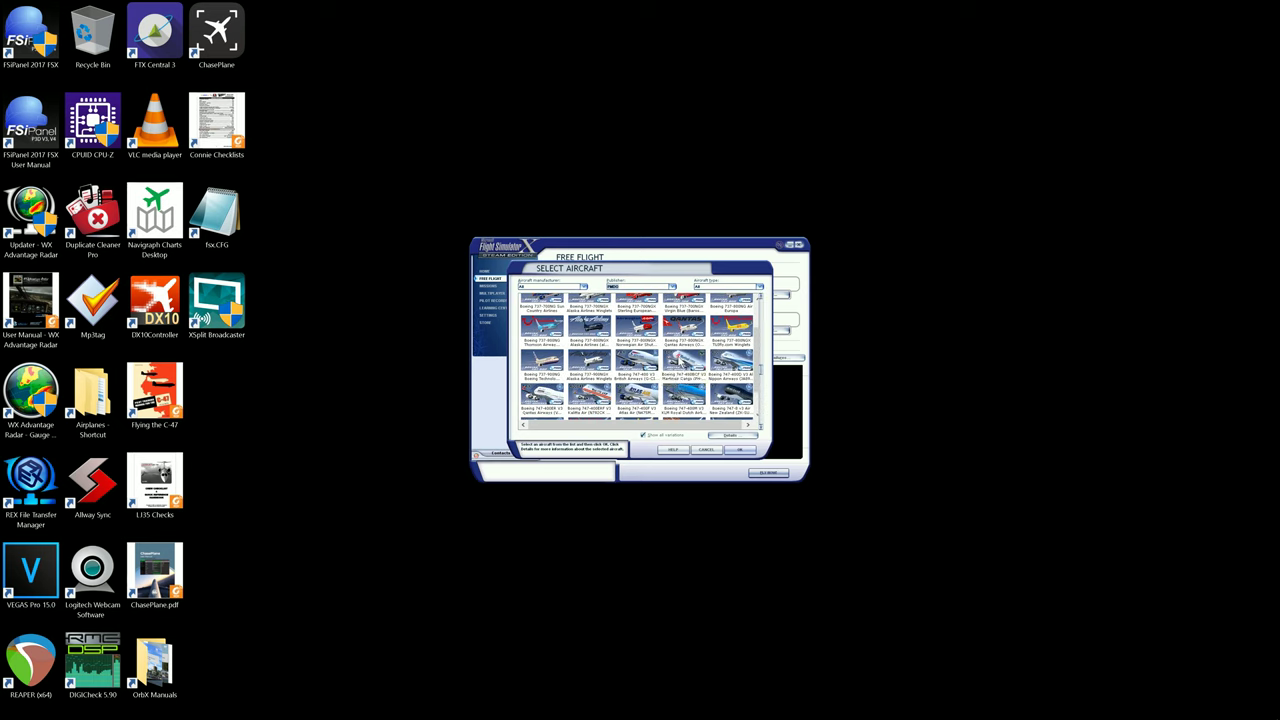
scroll(606, 352, down, 1)
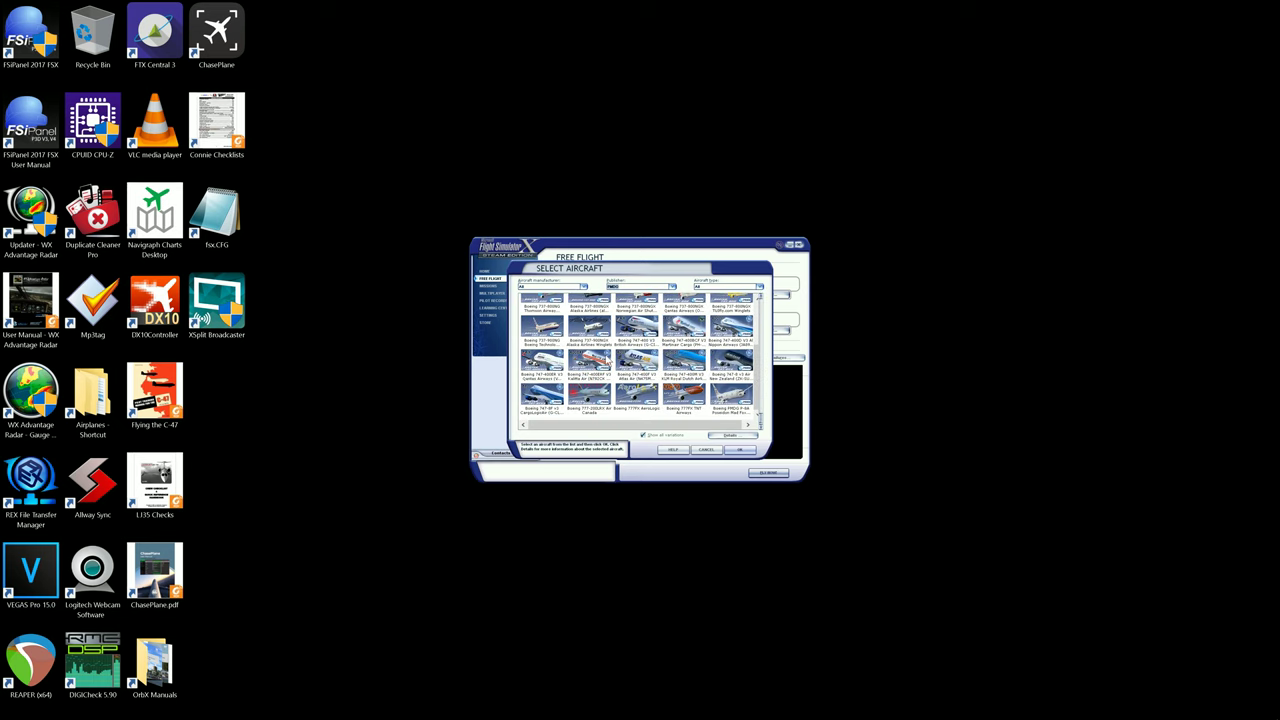
Load the Kalitta Air Boeing 747-400 and acknowledge the aircraft-switching warning.
click(600, 366)
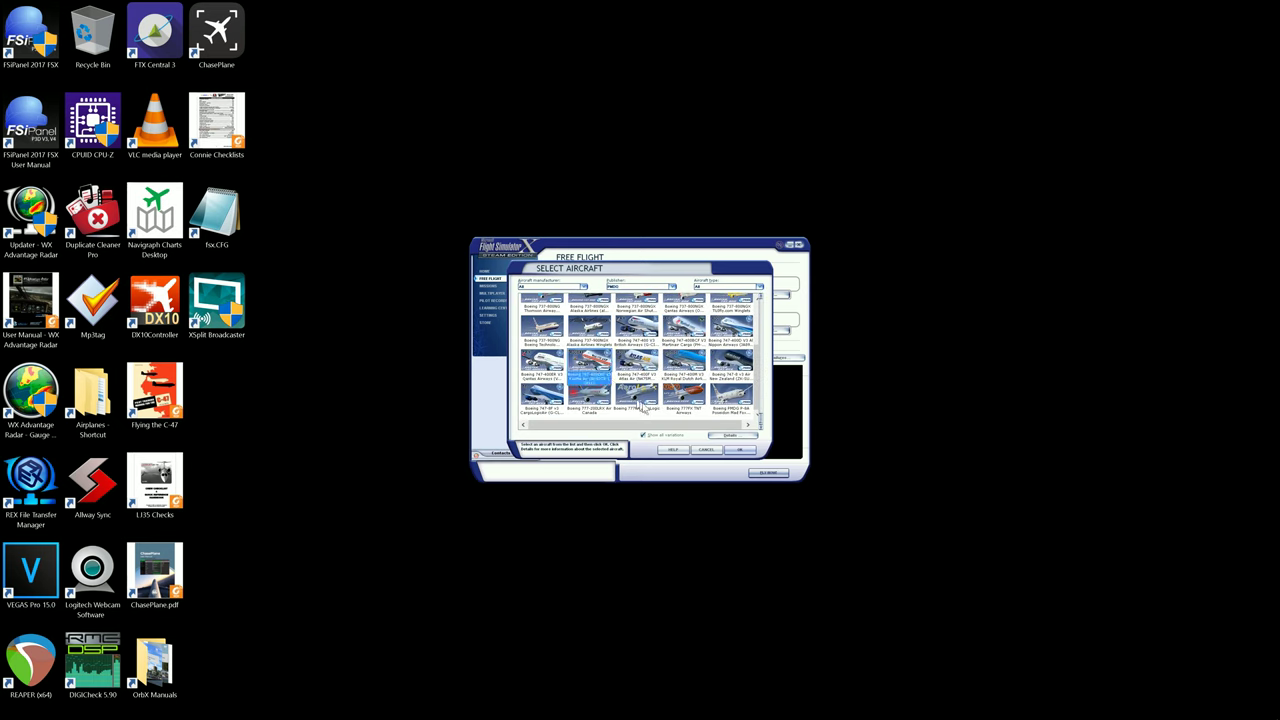
click(741, 451)
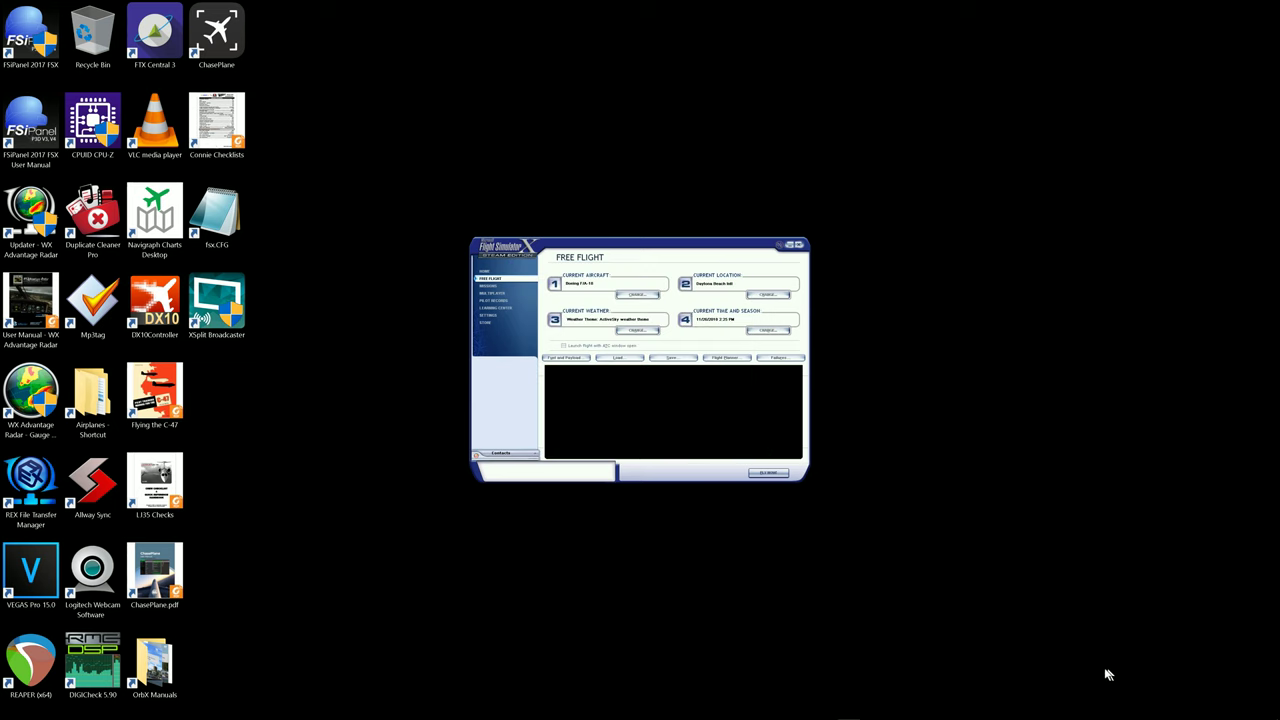
drag(1086, 600, 620, 538)
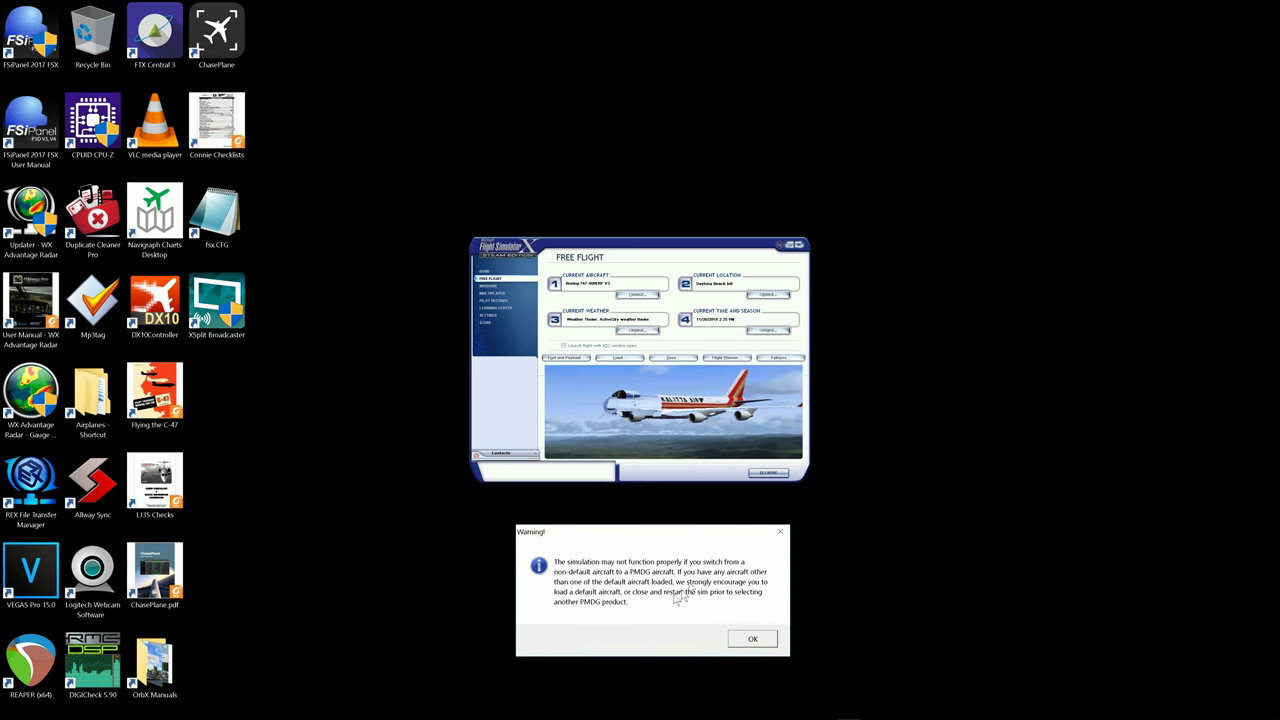
click(750, 639)
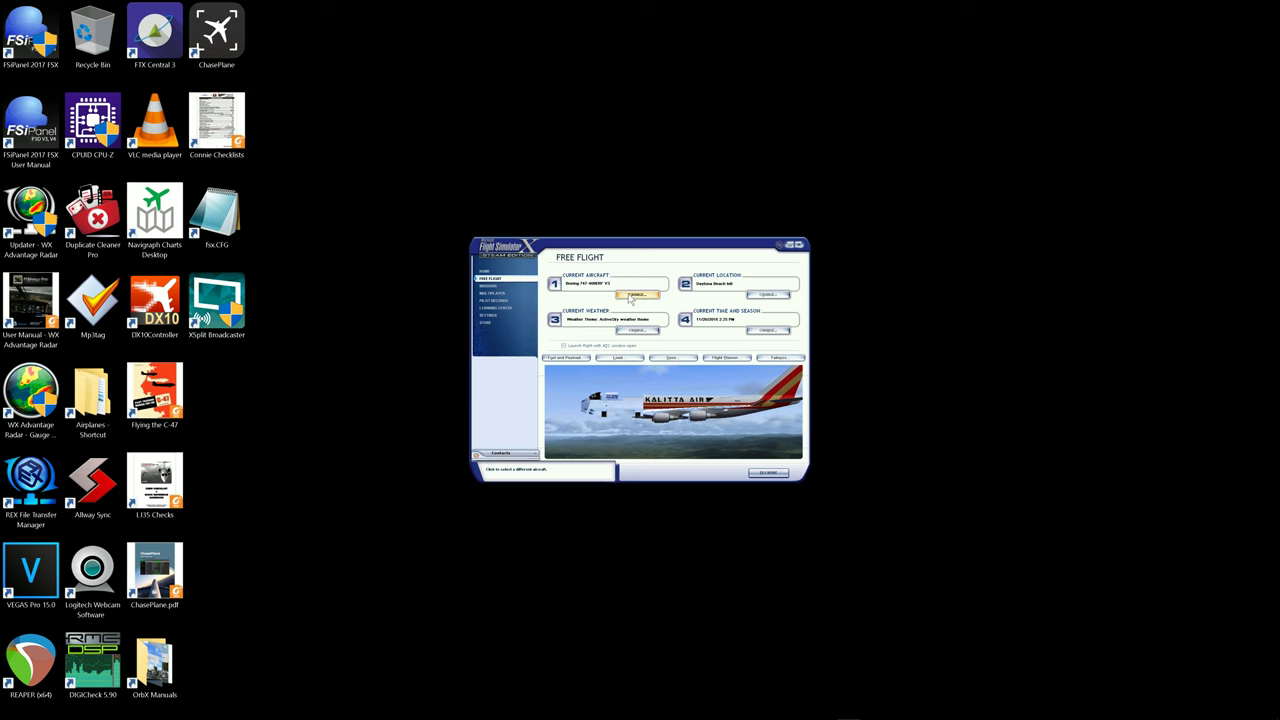
Switch the current aircraft to the default Bombardier CRJ700 Pacifica Airlines from publisher Microsoft Corporation.
click(636, 294)
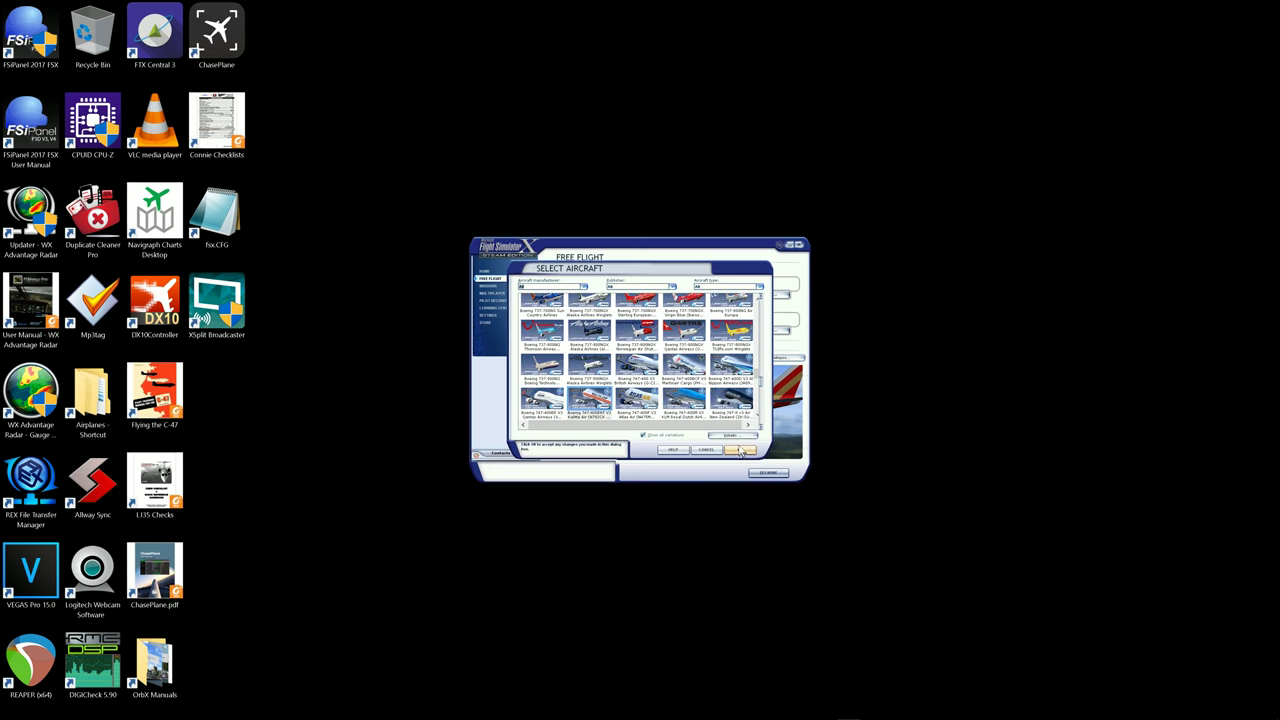
click(672, 288)
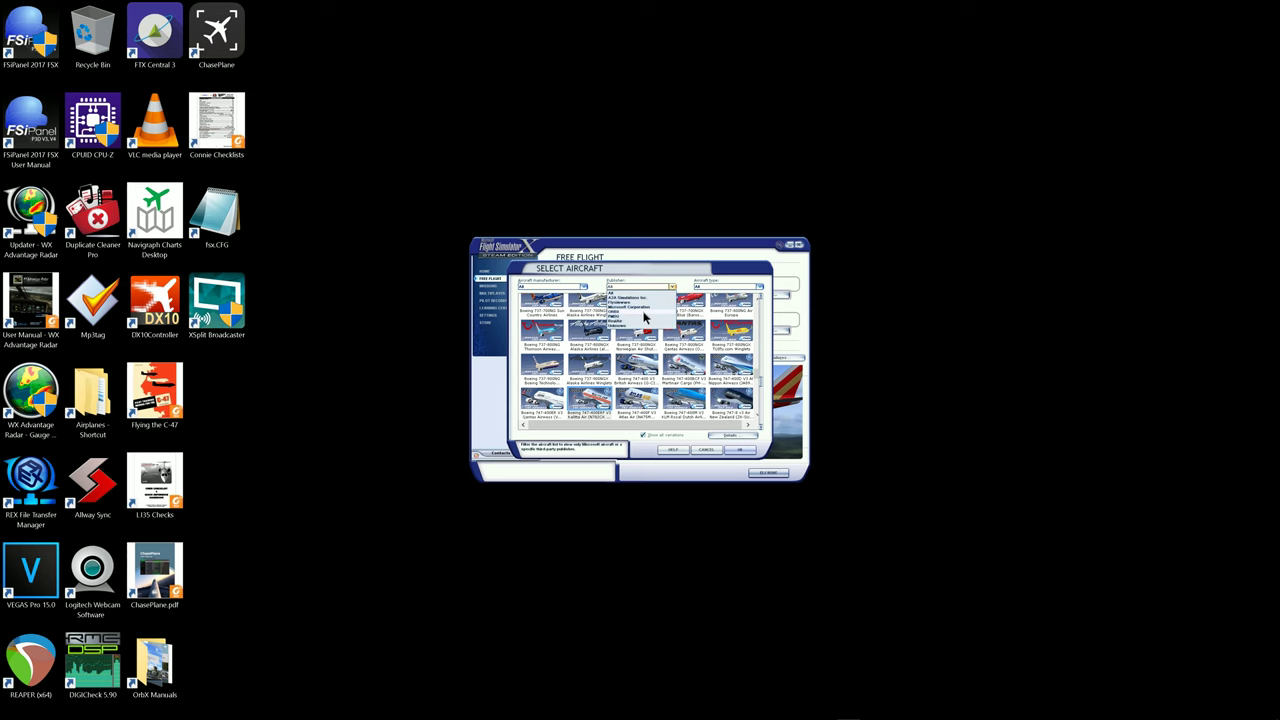
click(640, 307)
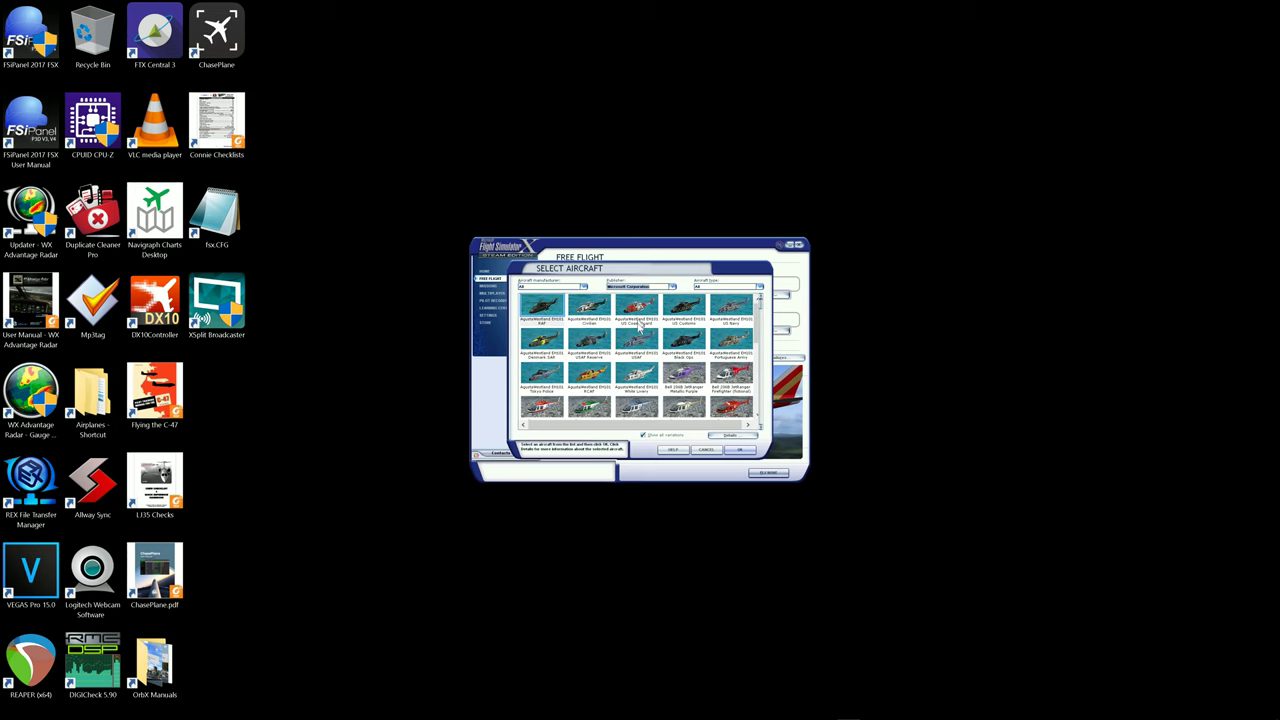
scroll(621, 373, down, 10)
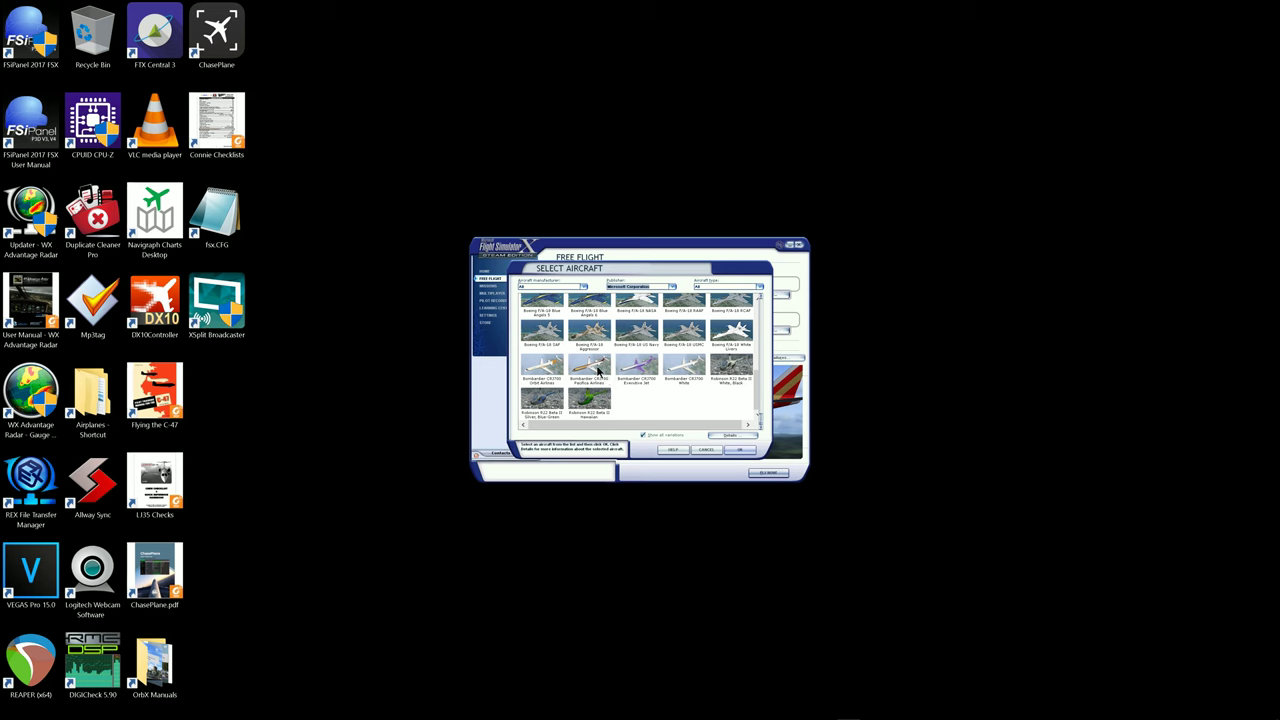
key(Escape)
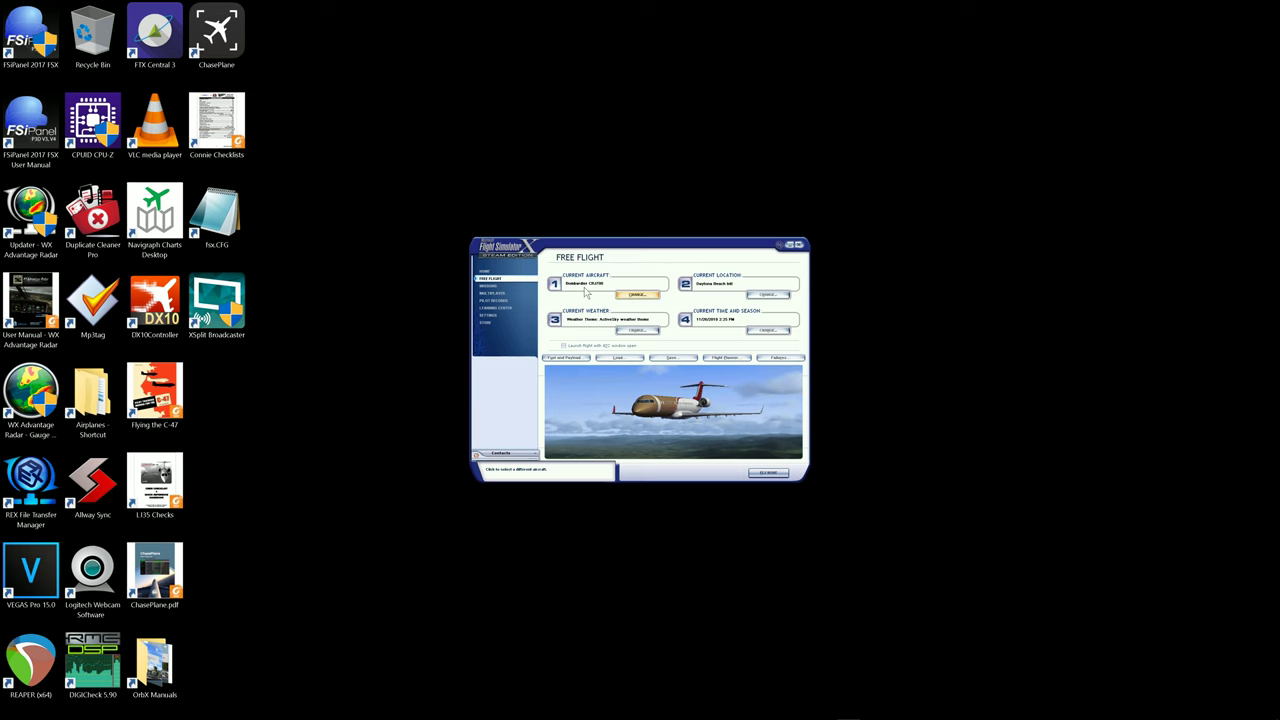
Load the Air Canada Boeing 777-200LR from publisher PMDG and acknowledge the aircraft-switching warning.
click(637, 294)
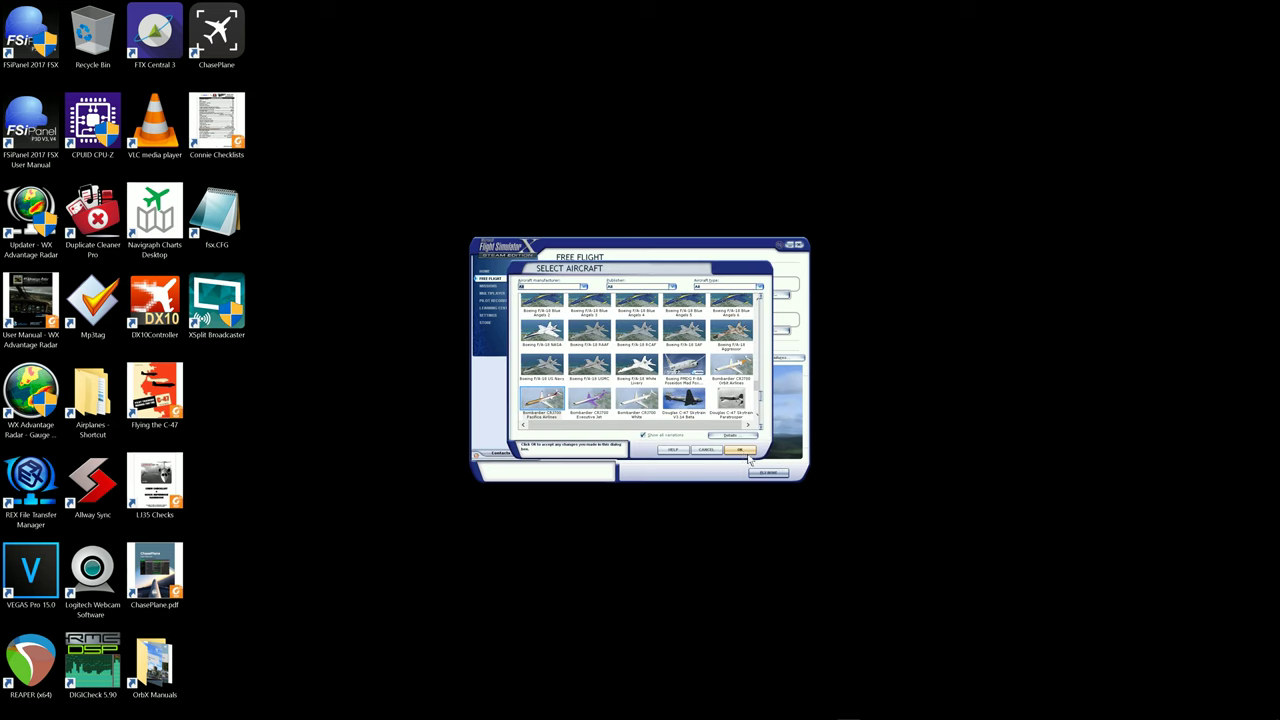
click(672, 288)
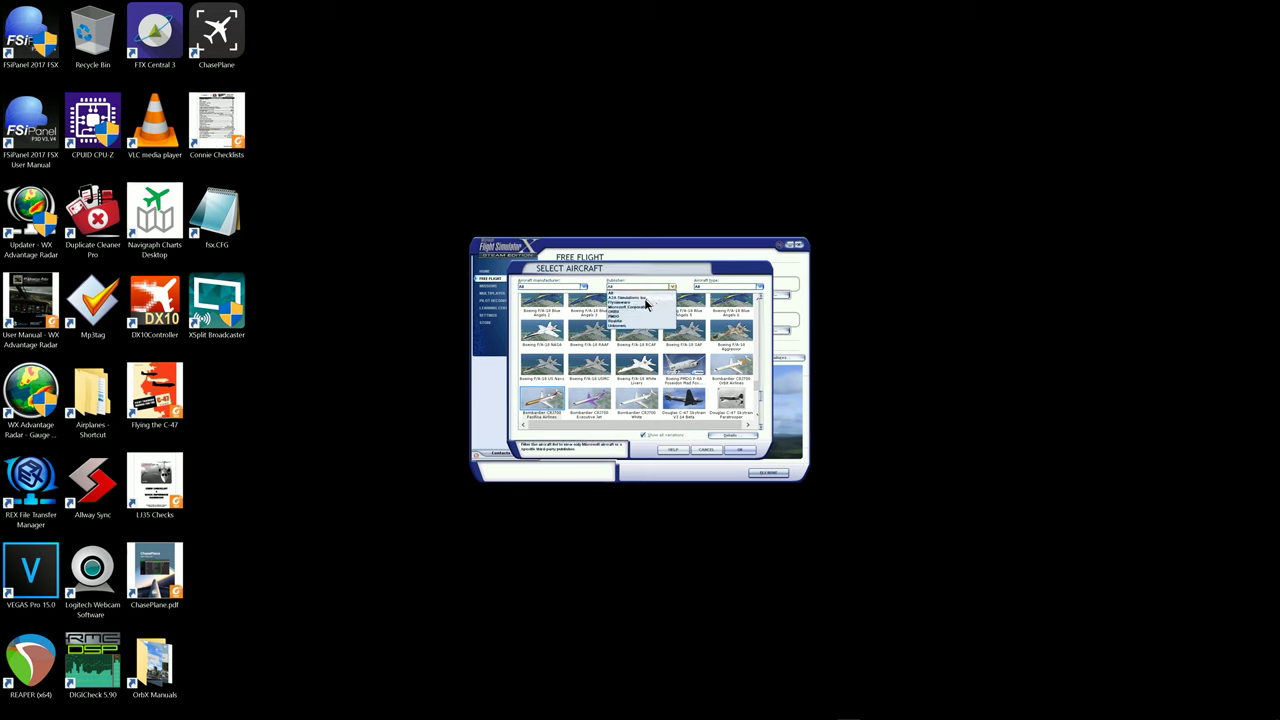
click(638, 316)
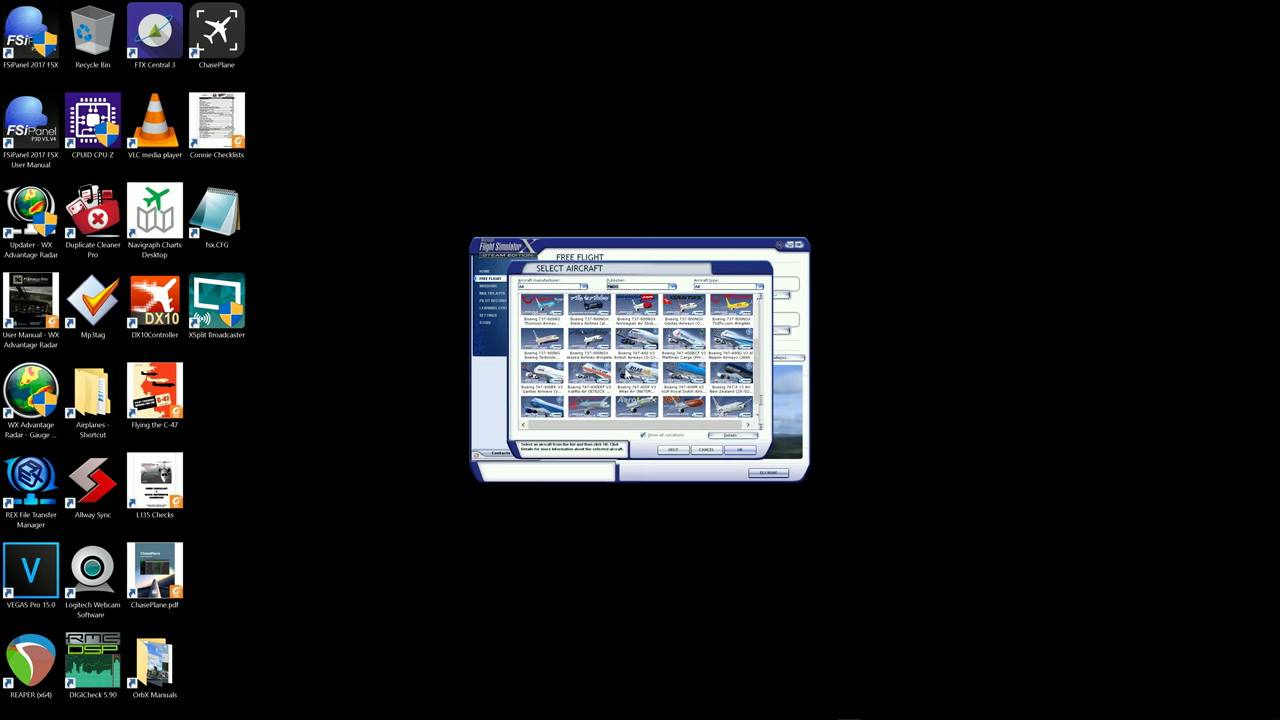
double_click(594, 408)
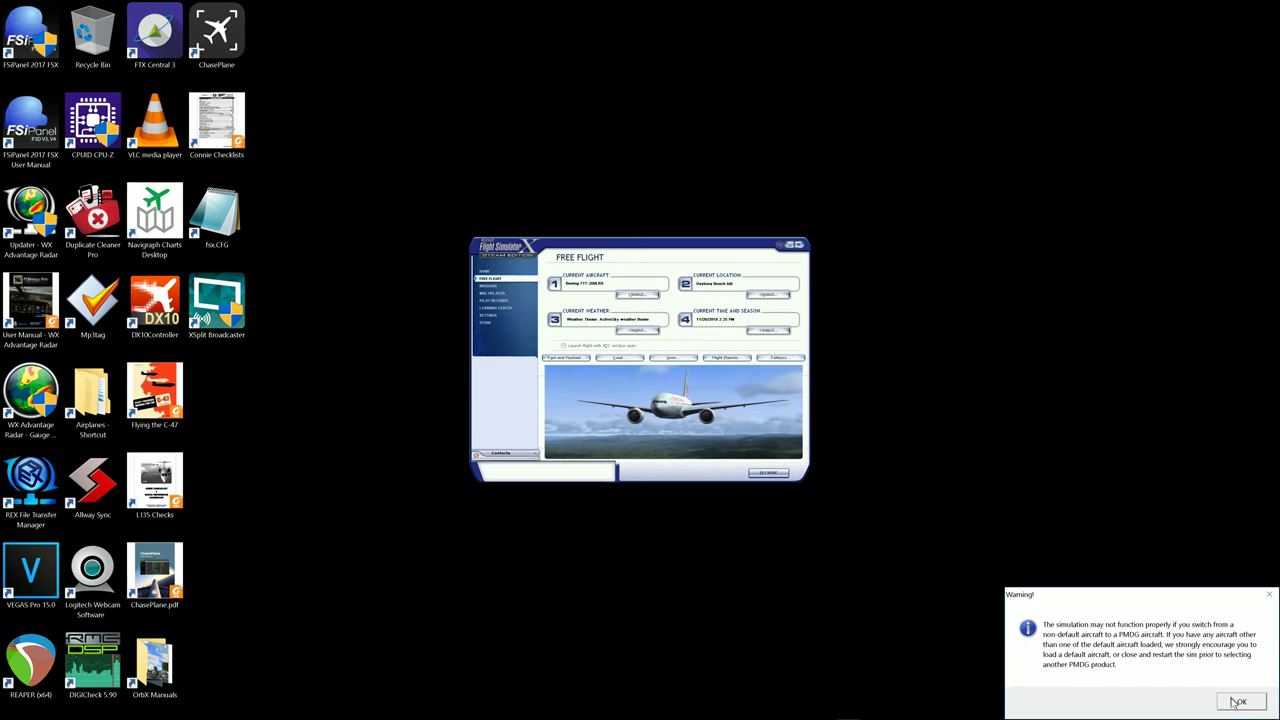
drag(1173, 603, 710, 540)
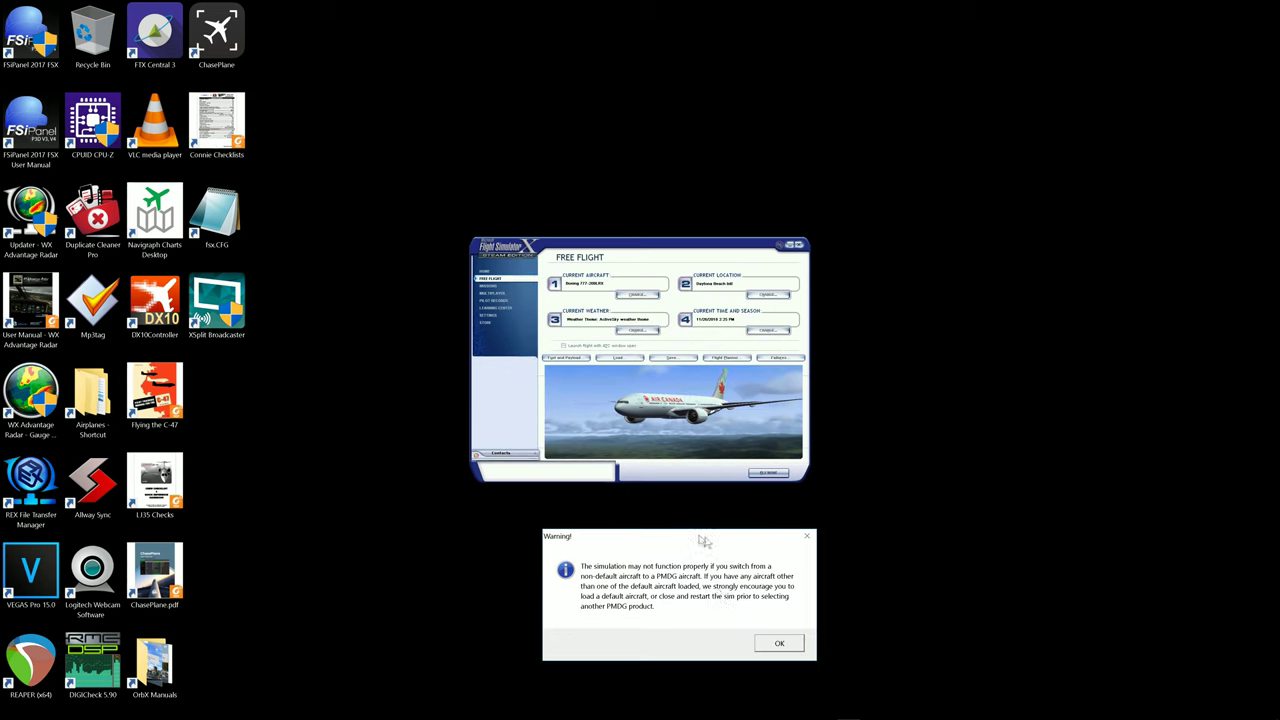
click(777, 643)
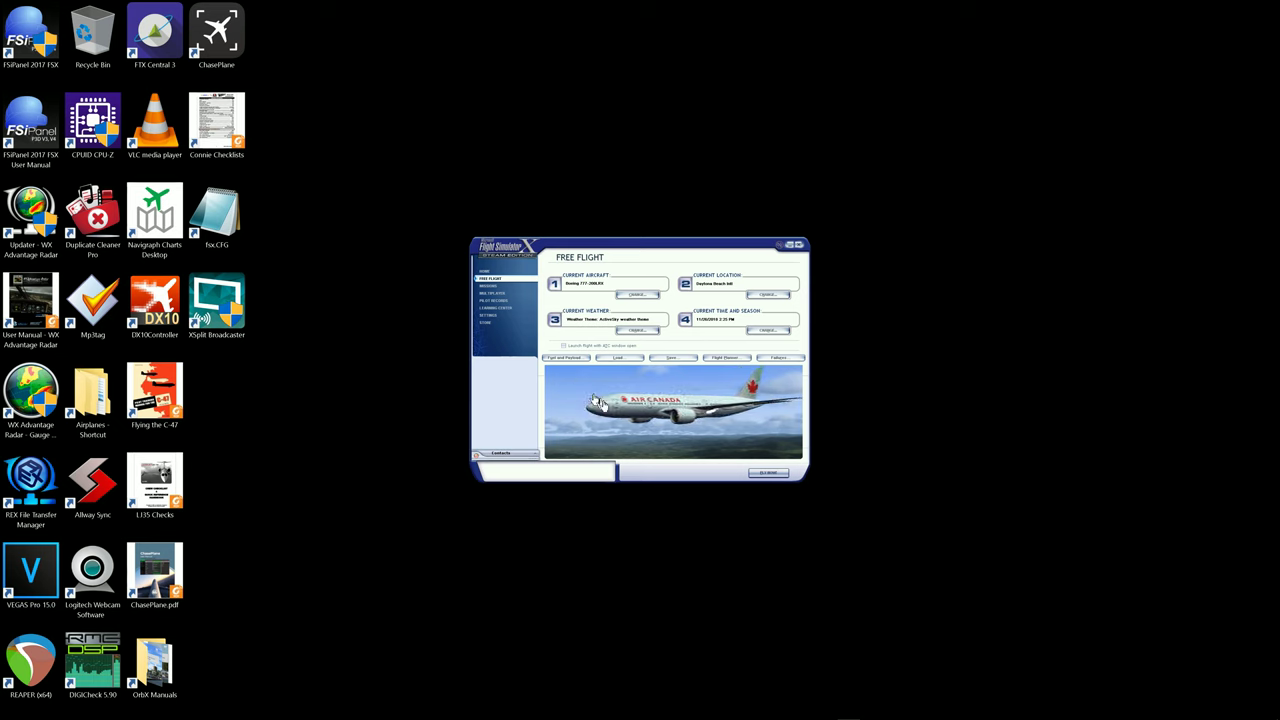